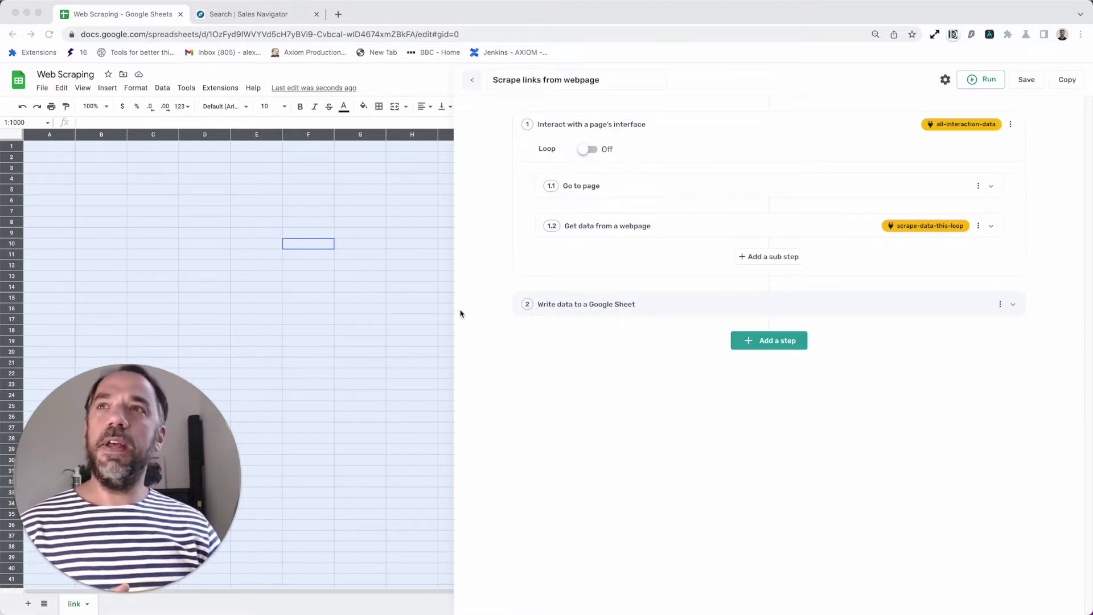
- Confirm the Web Scraping sheet's link tab is empty, then switch to the Sales Navigator 'vc' results
click(258, 232)
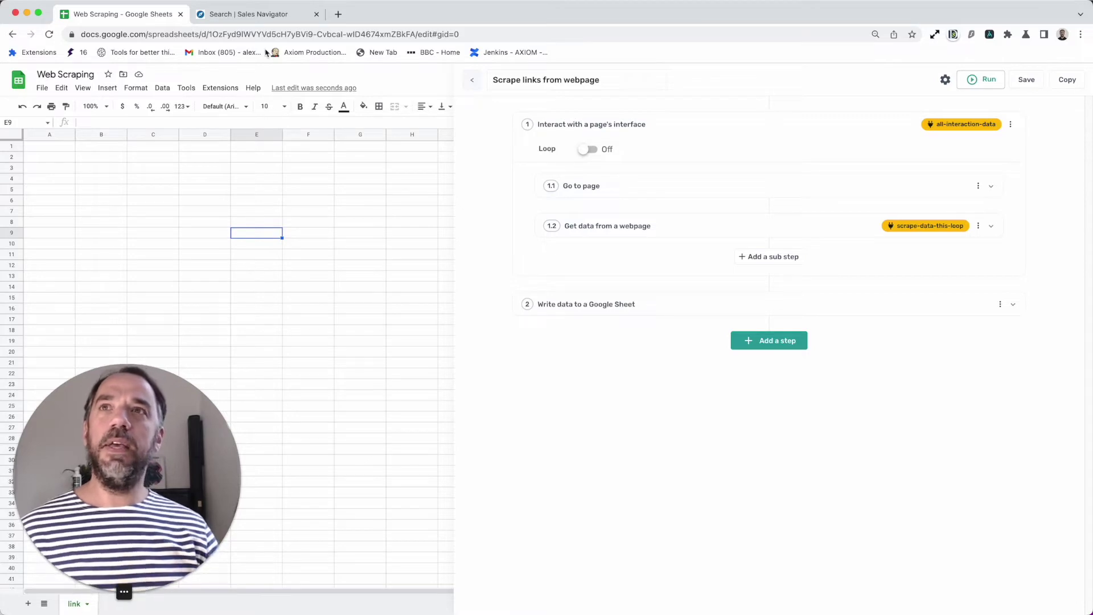
click(252, 17)
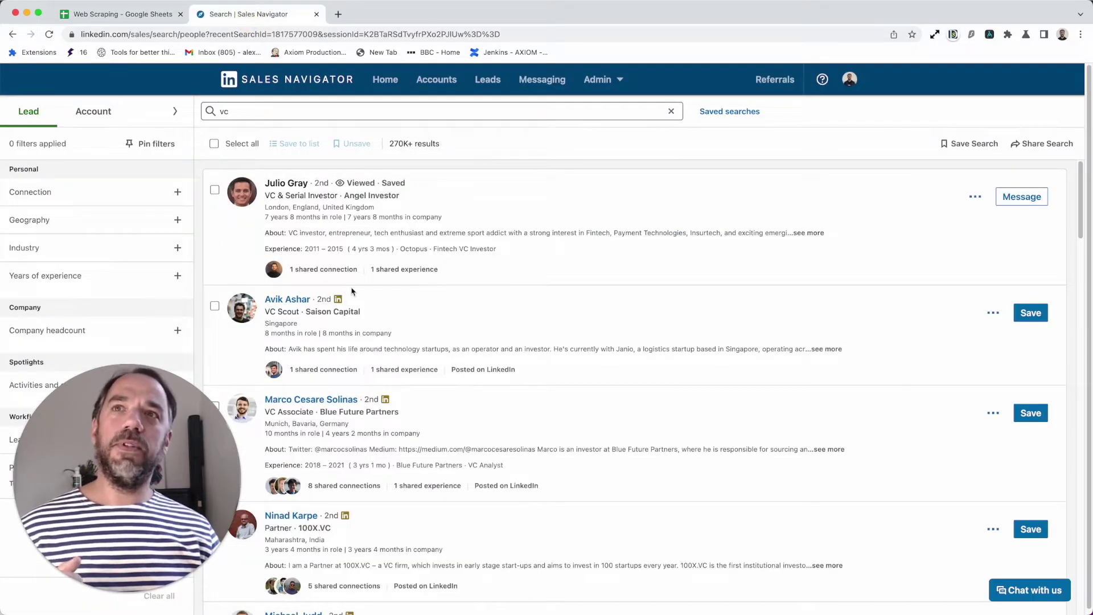
- Open the 'Scrape links from webpage' Axiom bot beside the results and review step 1.2's 10-result limit
scroll(343, 317, down, 2)
scroll(343, 317, down, 1)
scroll(343, 318, up, 3)
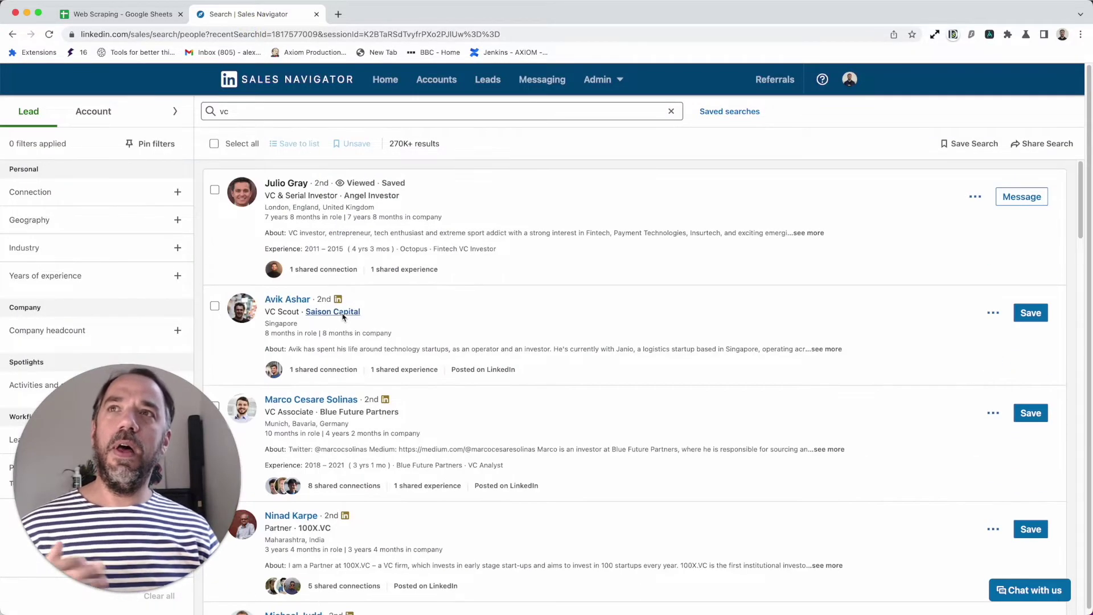
mouse_move(343, 314)
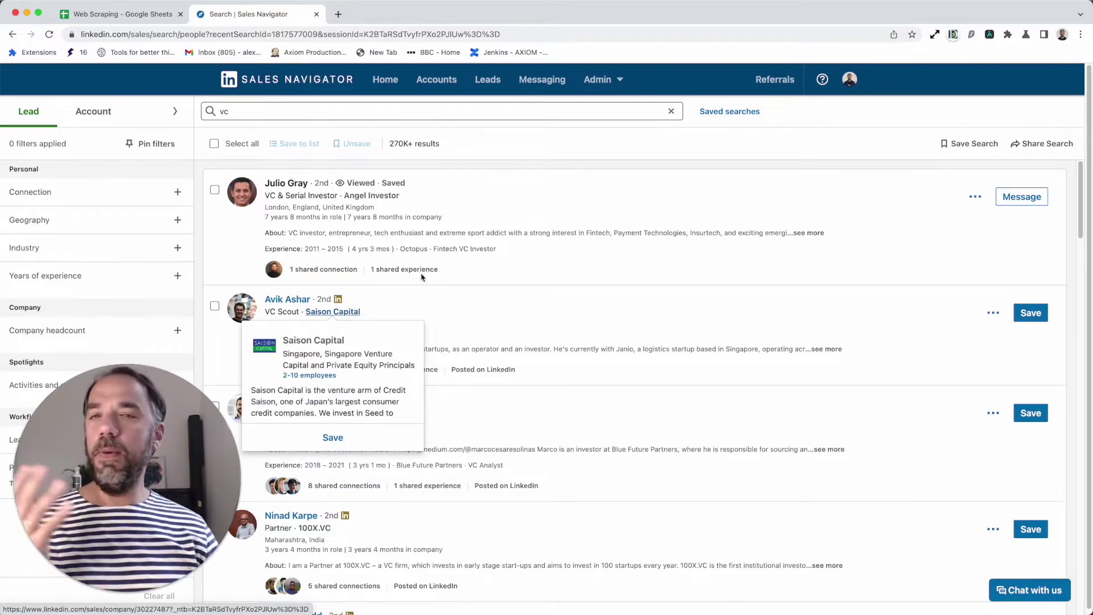
click(991, 37)
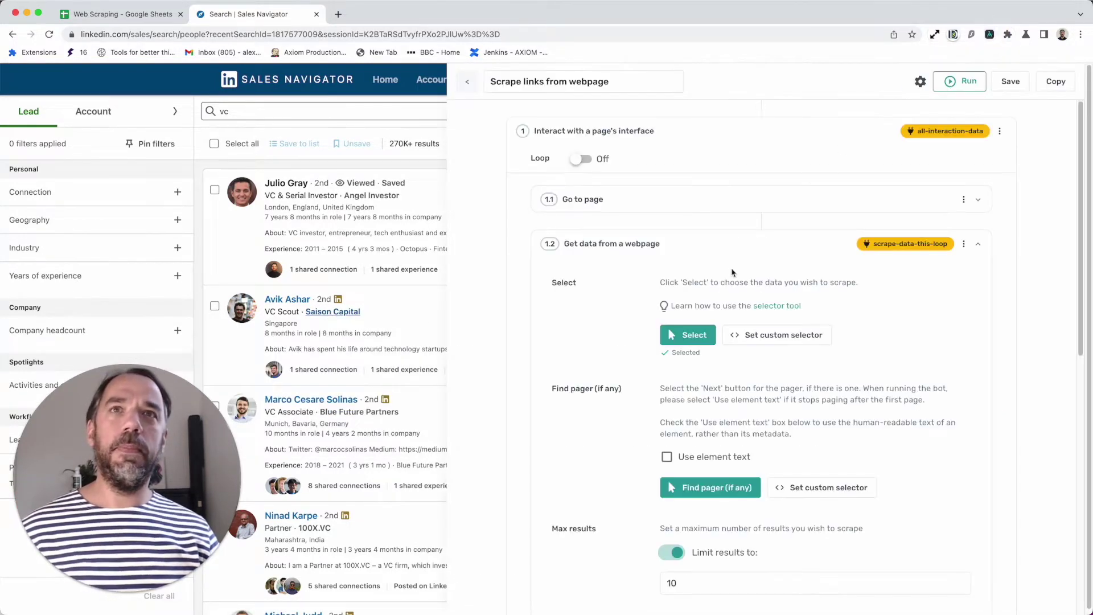
scroll(705, 317, down, 3)
scroll(705, 317, down, 2)
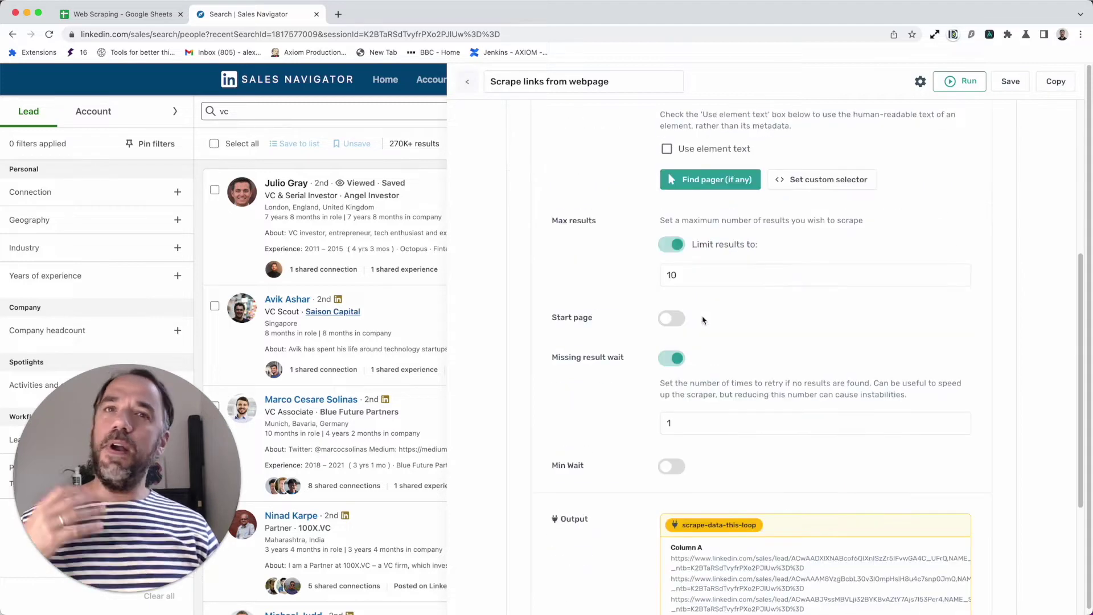
scroll(696, 336, up, 5)
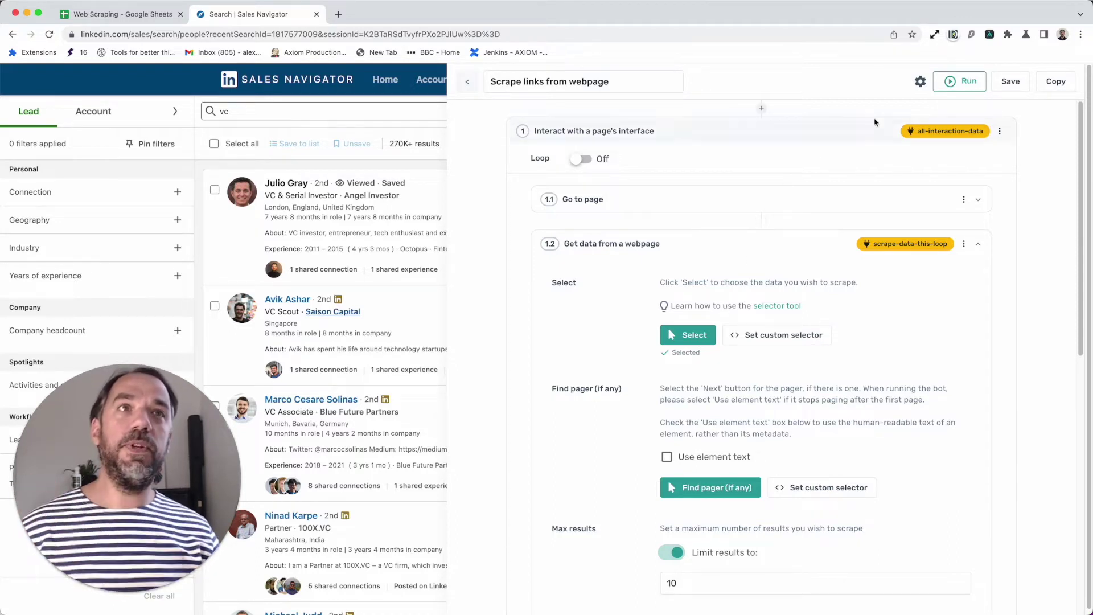
click(966, 85)
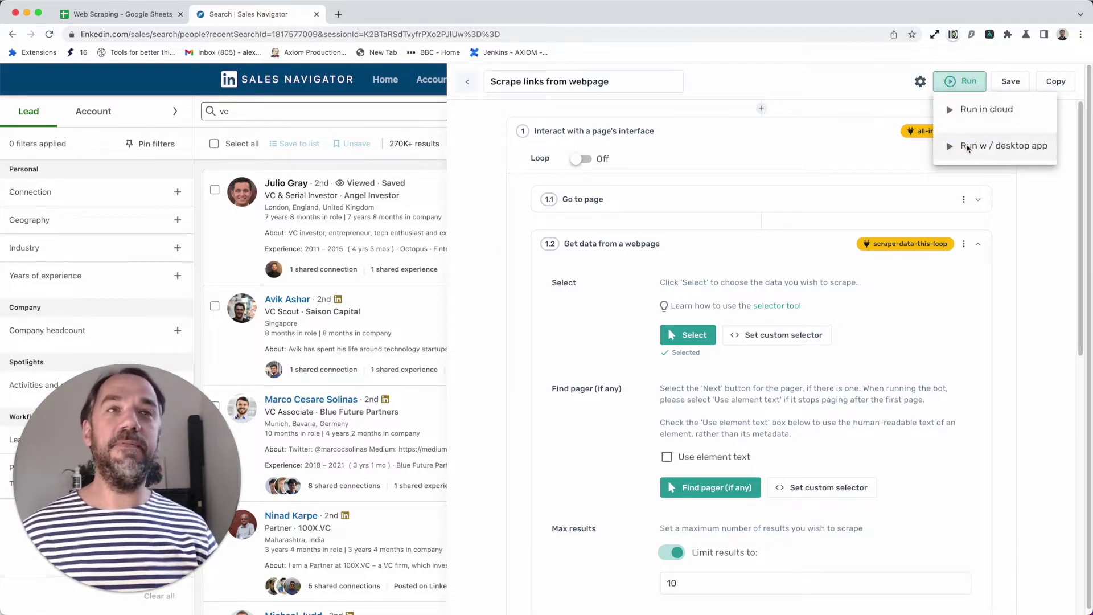
- Run the bot with the desktop app so it scrapes the Sales Navigator lead profiles
click(969, 147)
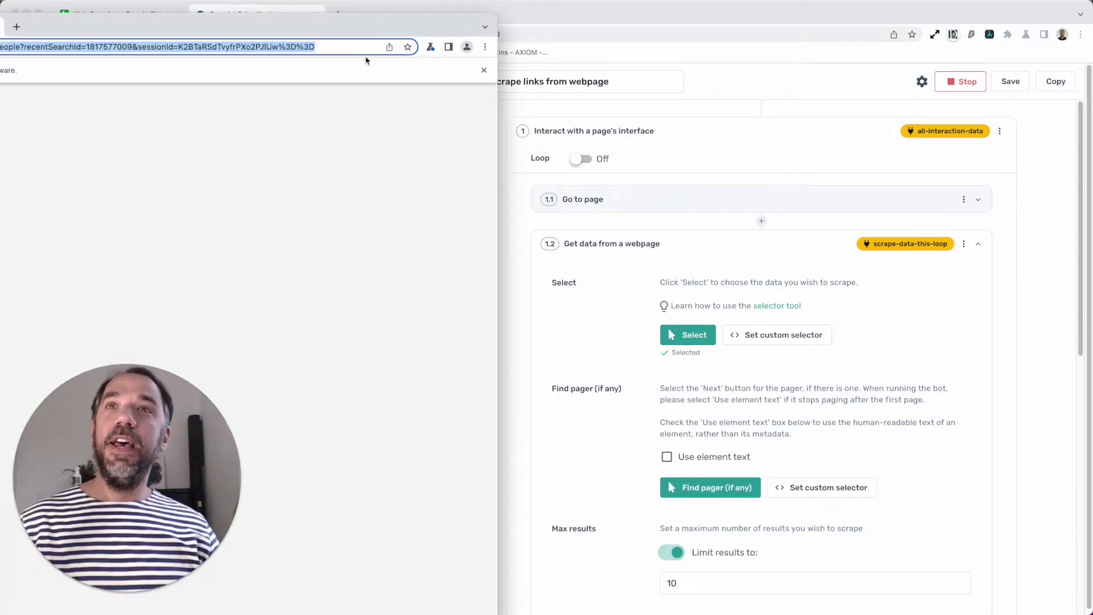
click(681, 45)
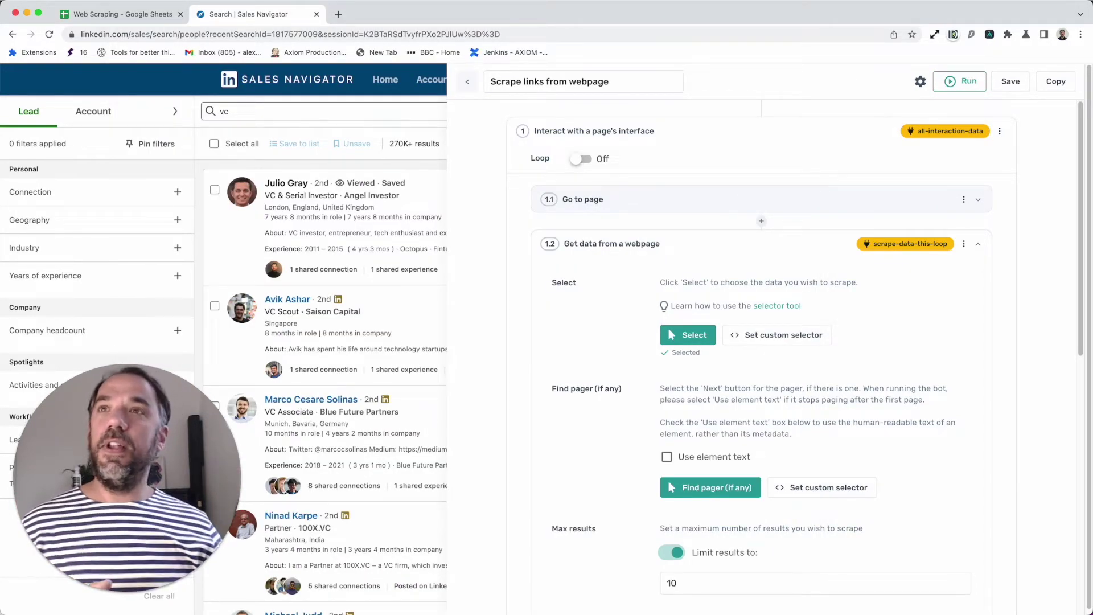
- Verify the ten LinkedIn lead links in cells A1:A10 of the link tab, then return to Sales Navigator
click(145, 15)
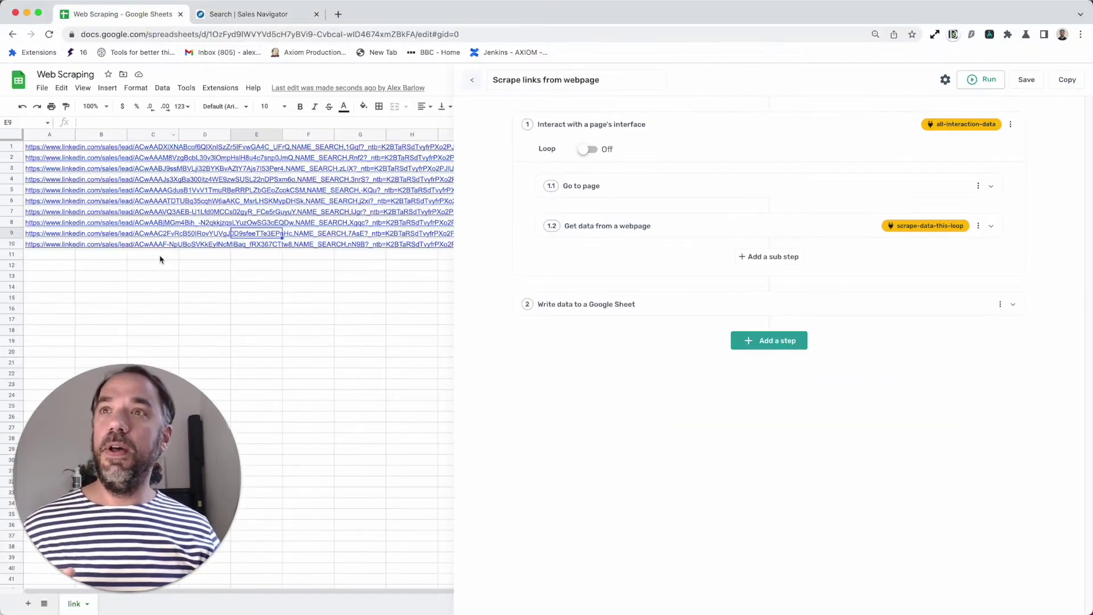
click(87, 276)
mouse_move(77, 242)
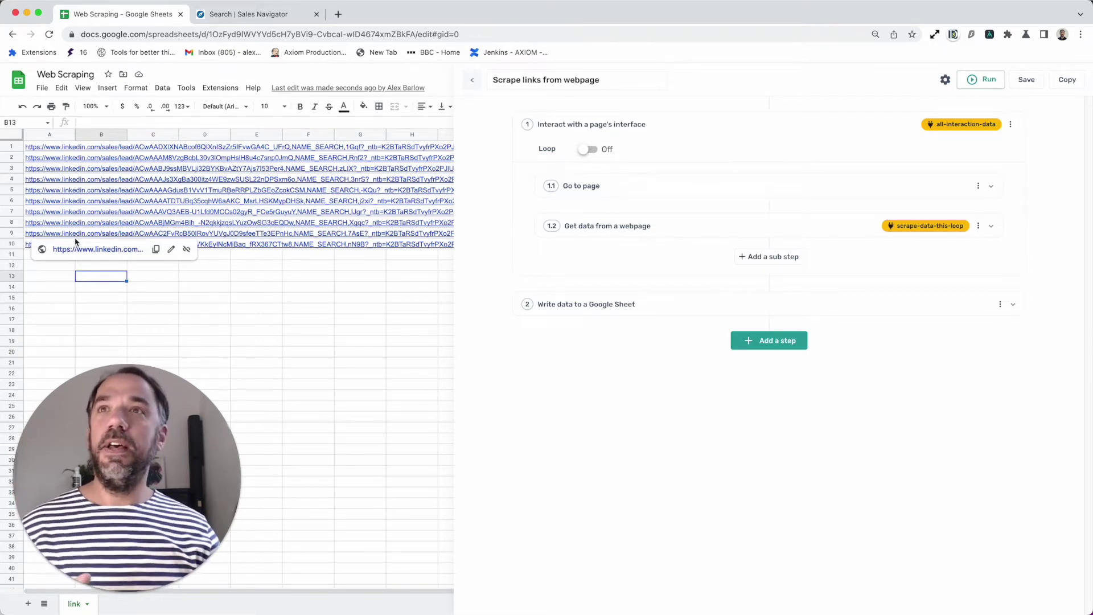
click(84, 235)
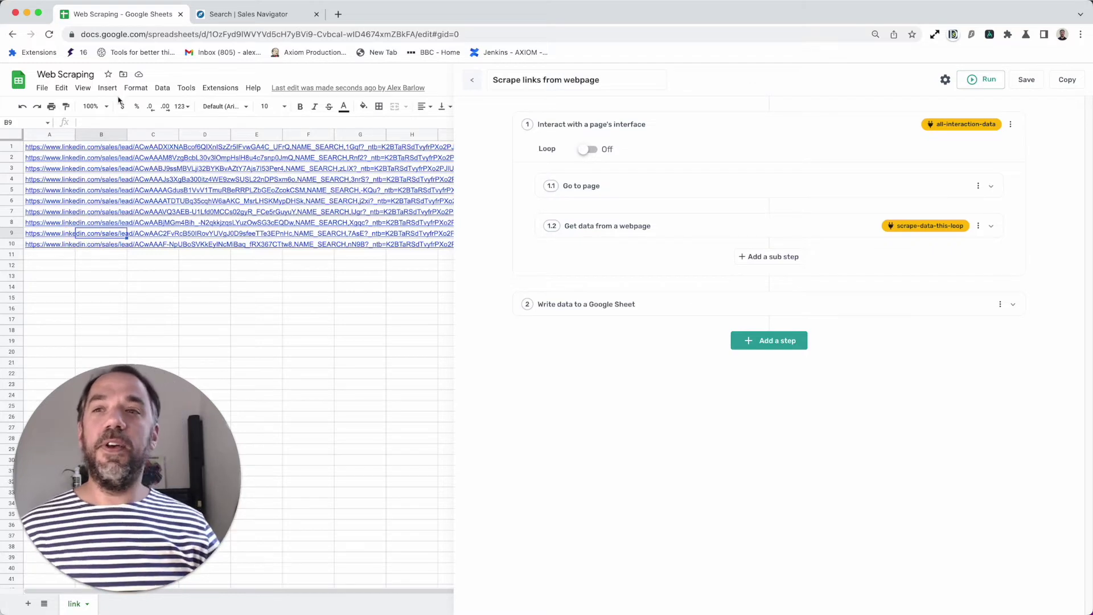
click(251, 14)
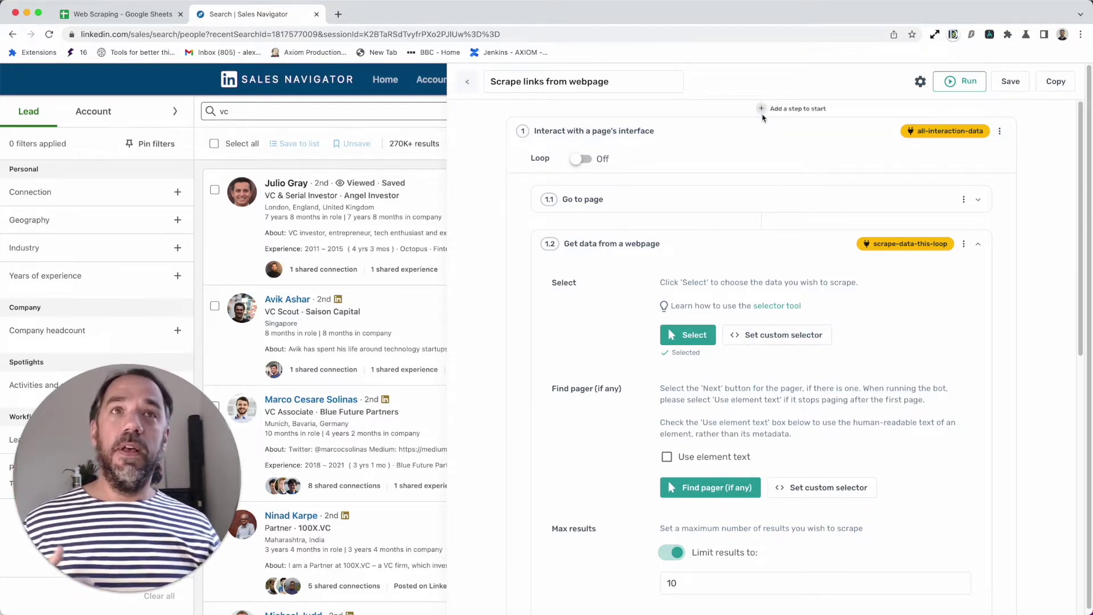
click(762, 108)
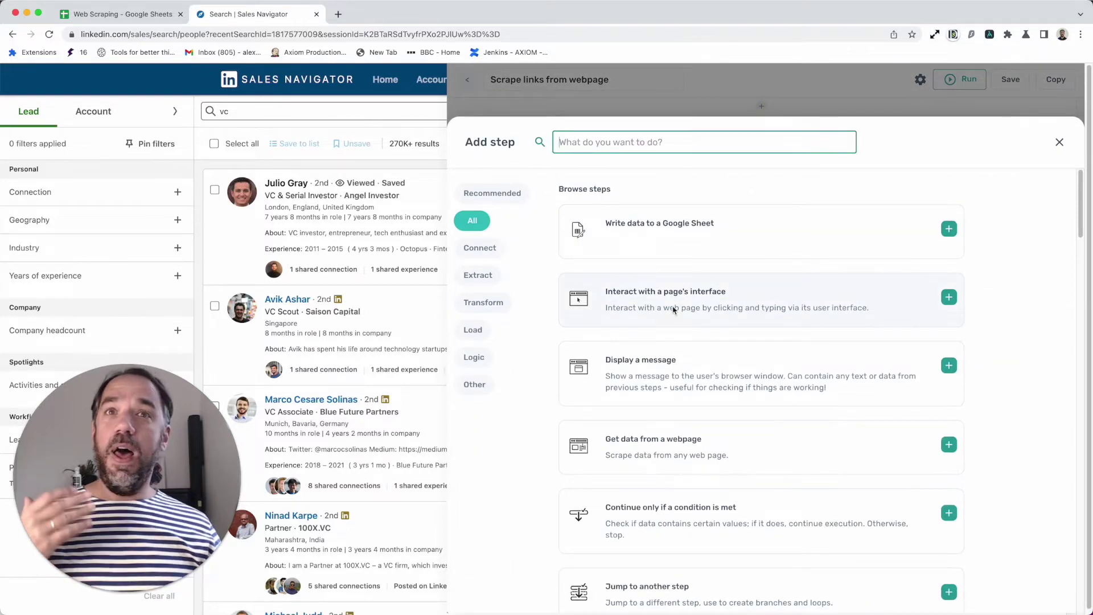
click(1059, 142)
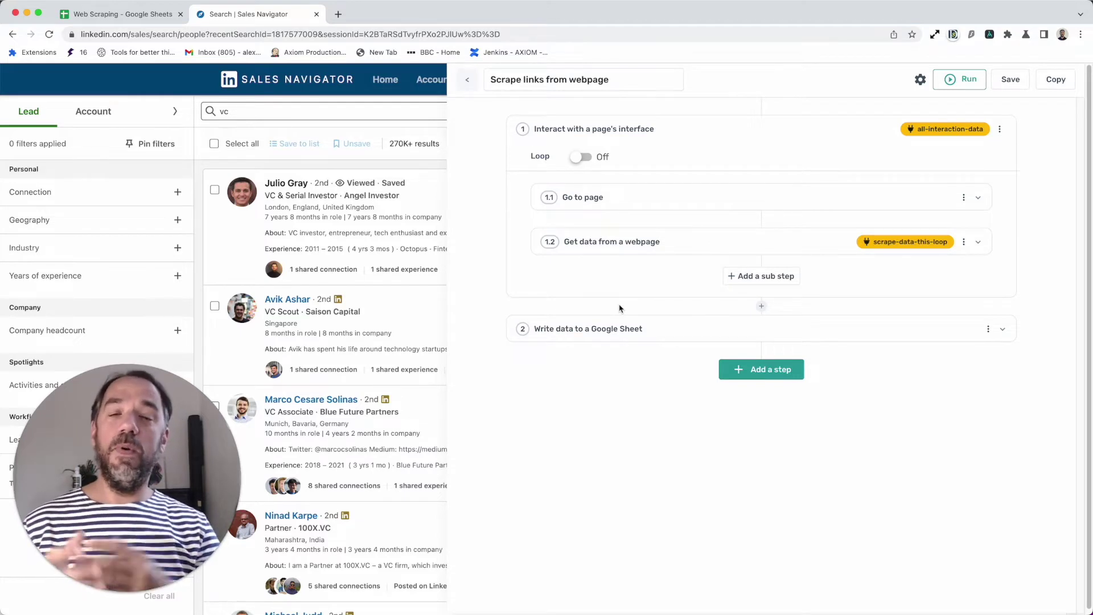
click(763, 282)
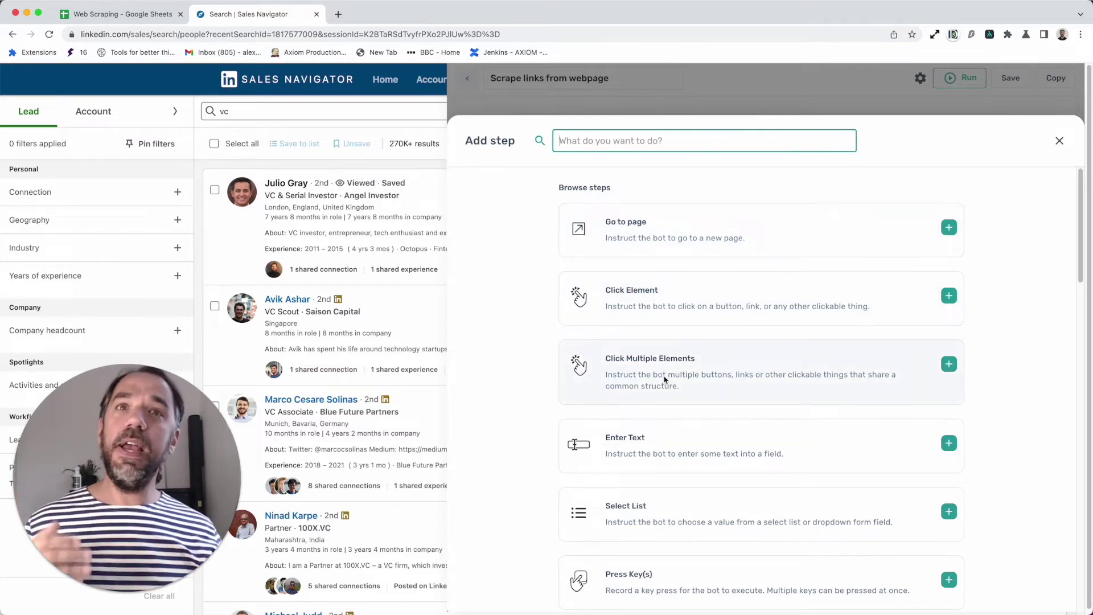
scroll(665, 470, down, 2)
scroll(661, 444, down, 3)
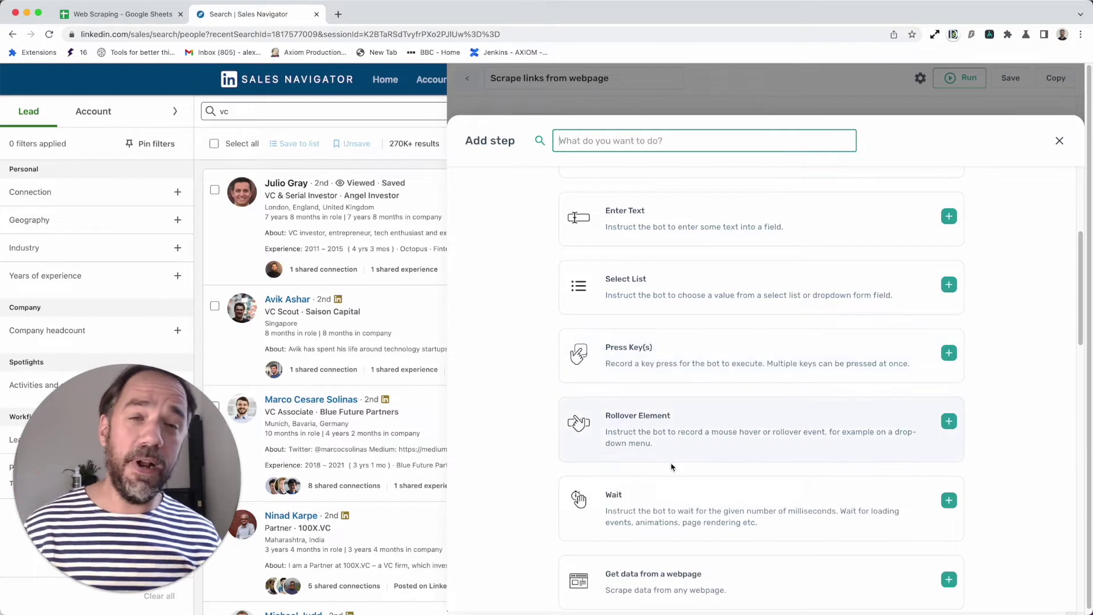
scroll(672, 464, down, 6)
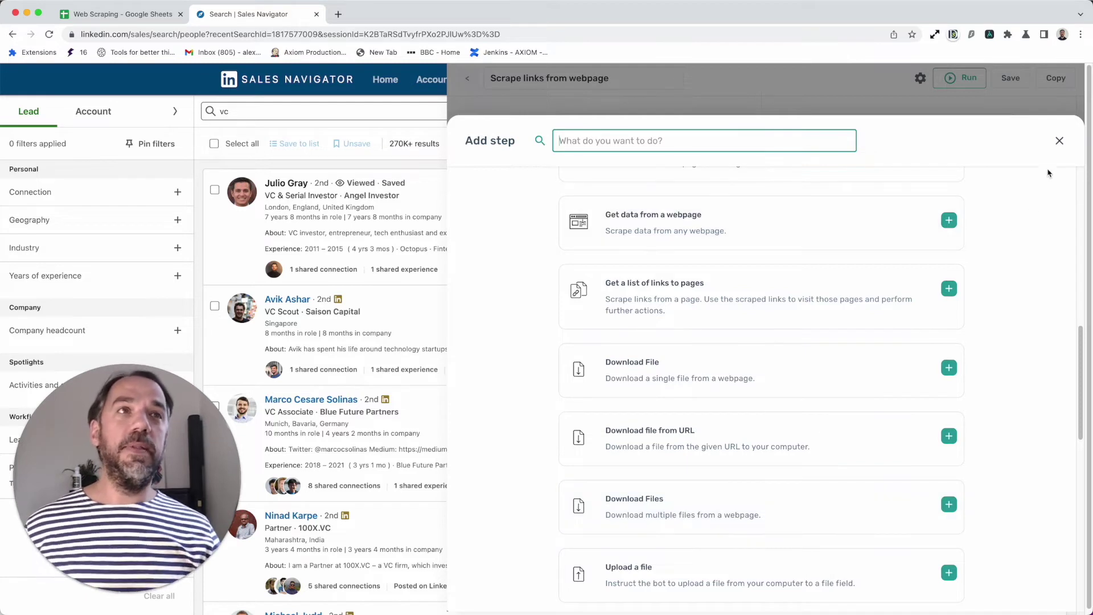
click(1059, 140)
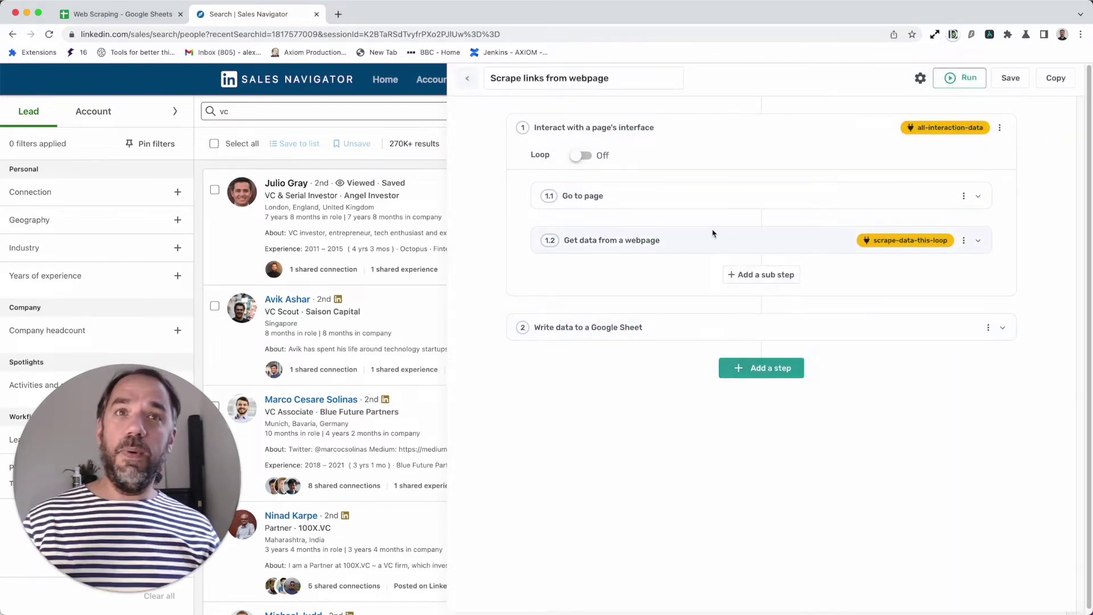
click(719, 245)
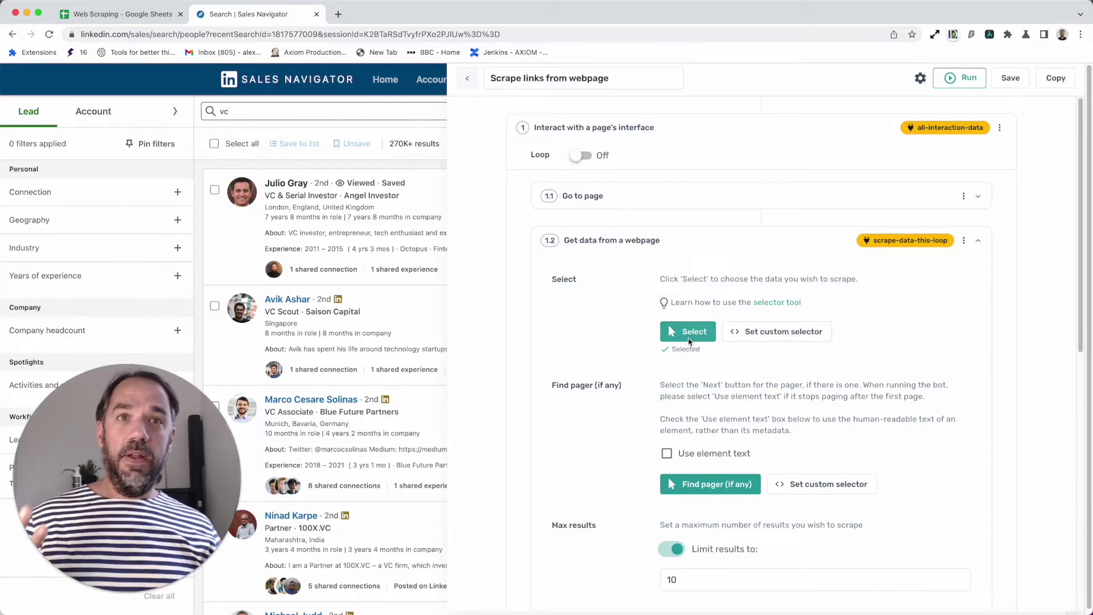
scroll(689, 342, down, 3)
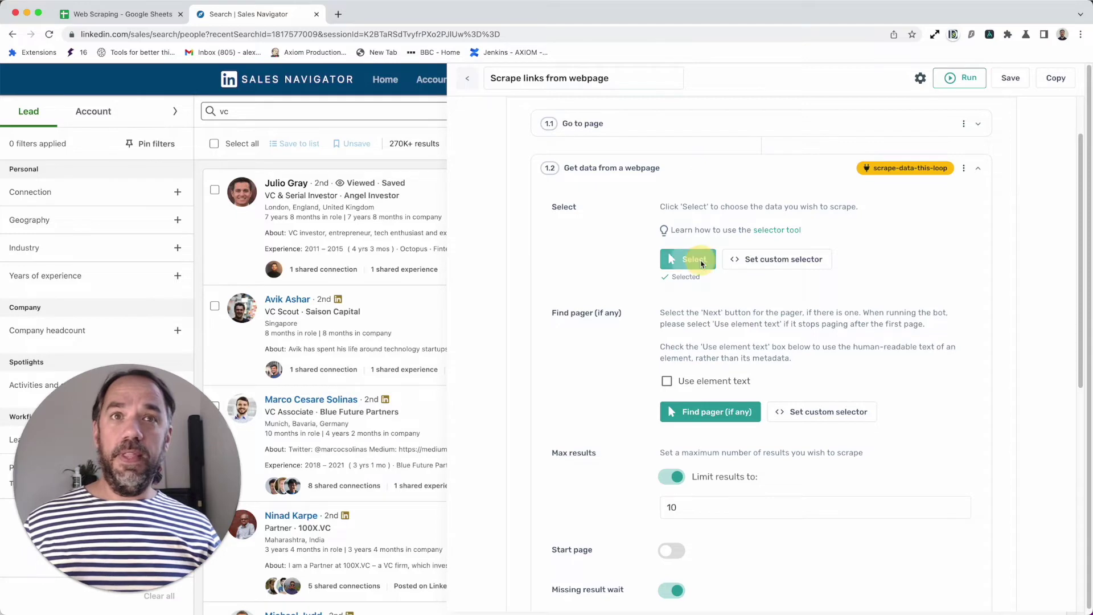
click(696, 259)
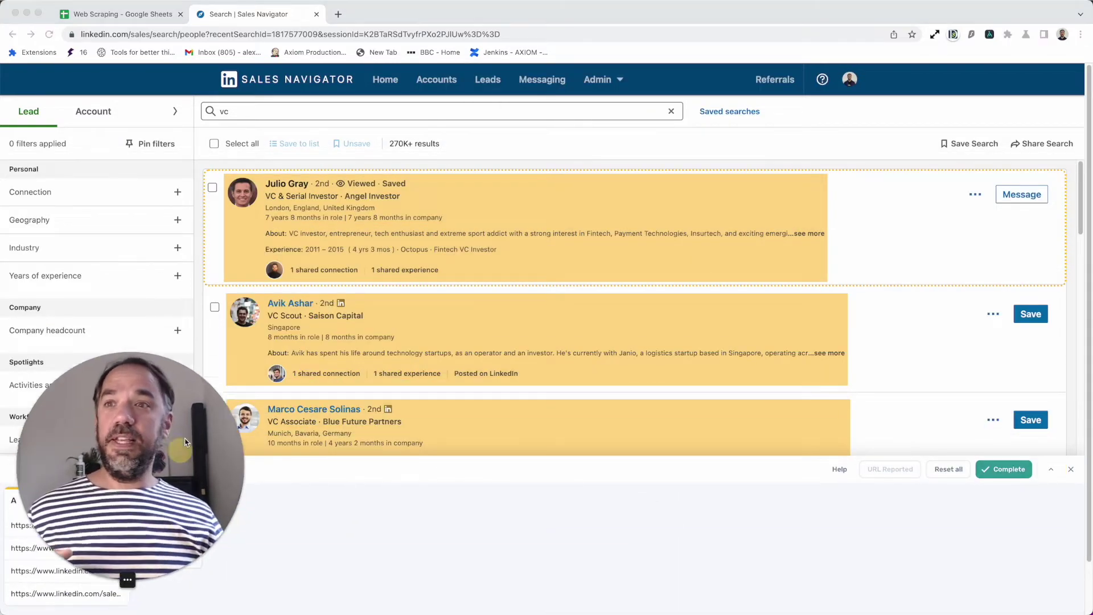
drag(205, 472, 175, 108)
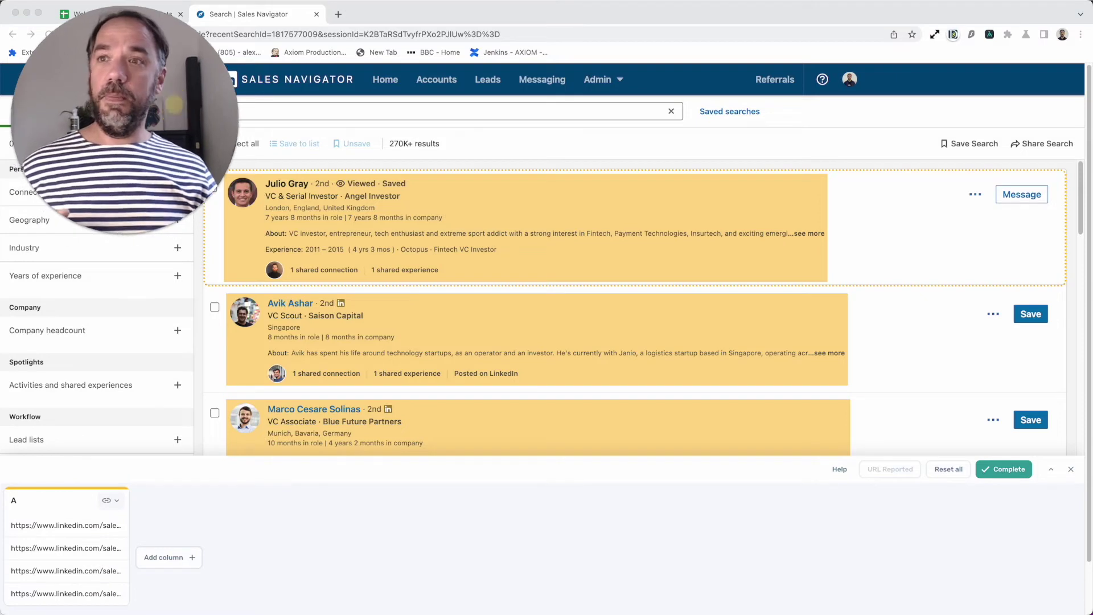
click(107, 502)
click(111, 502)
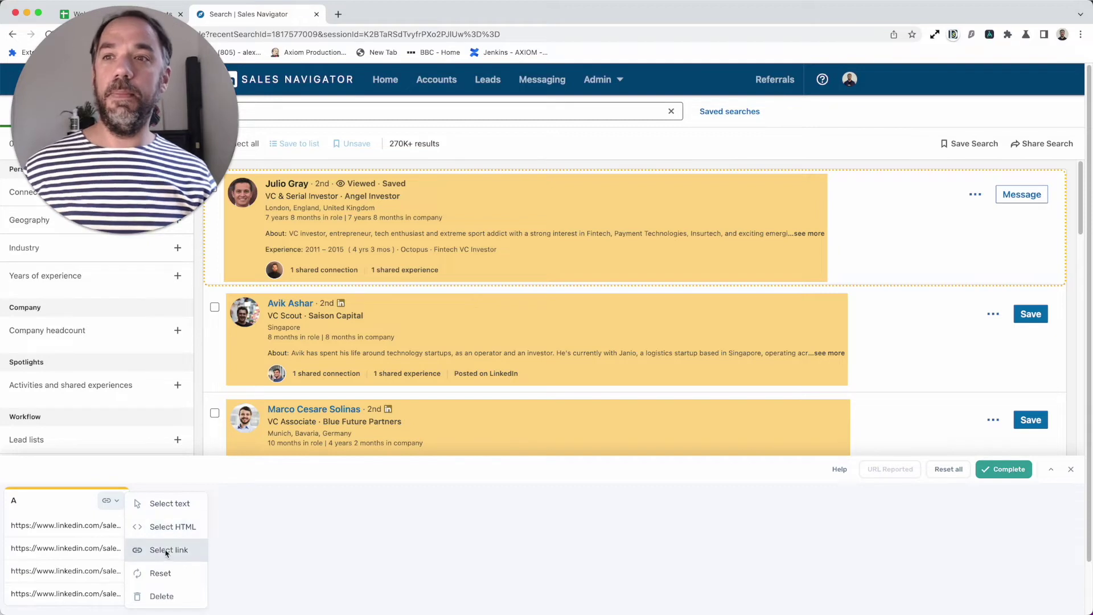
click(290, 511)
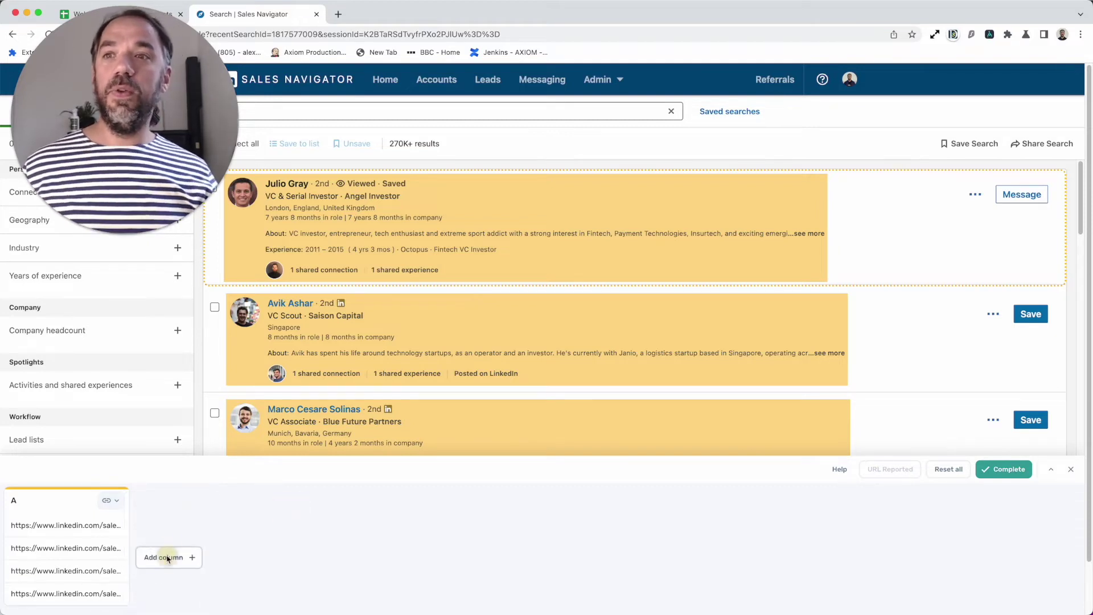
click(168, 558)
click(242, 501)
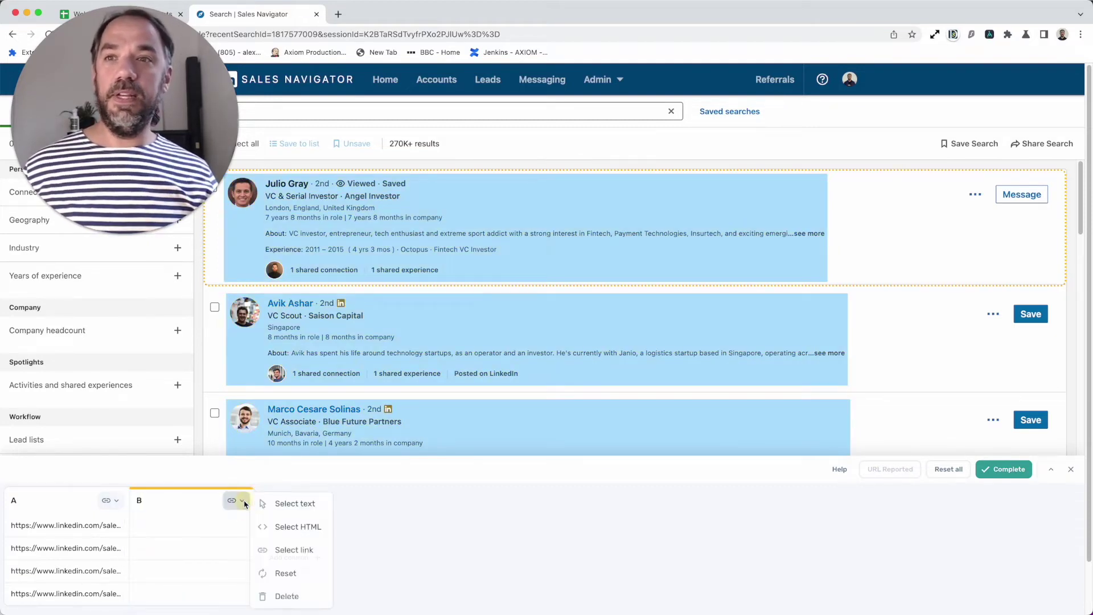
- Delete column B and reselect the first two lead cards so column A captures every lead link
click(285, 596)
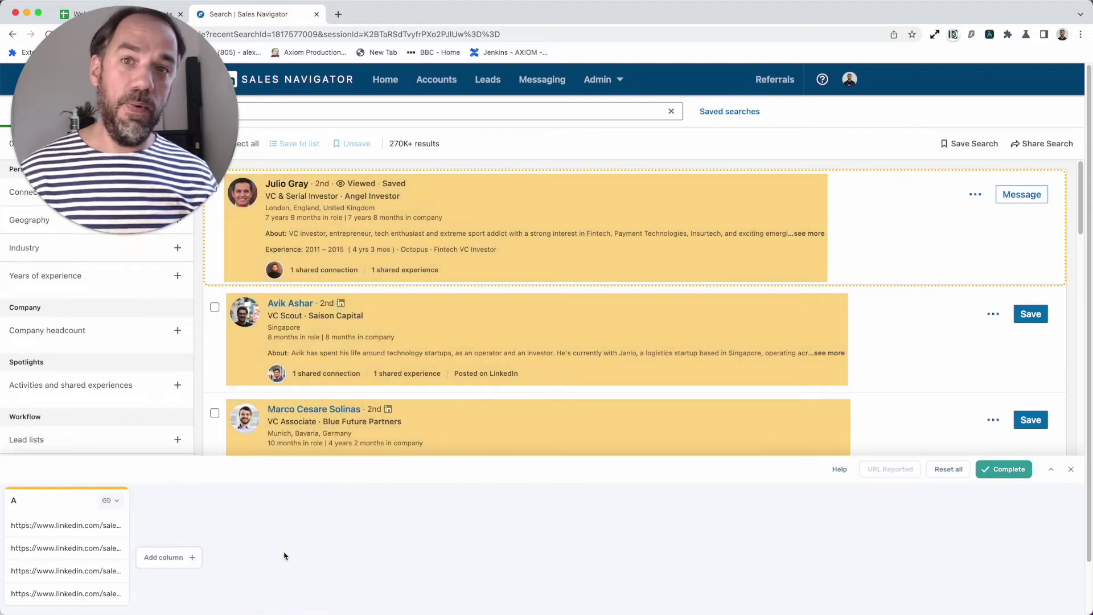
click(113, 504)
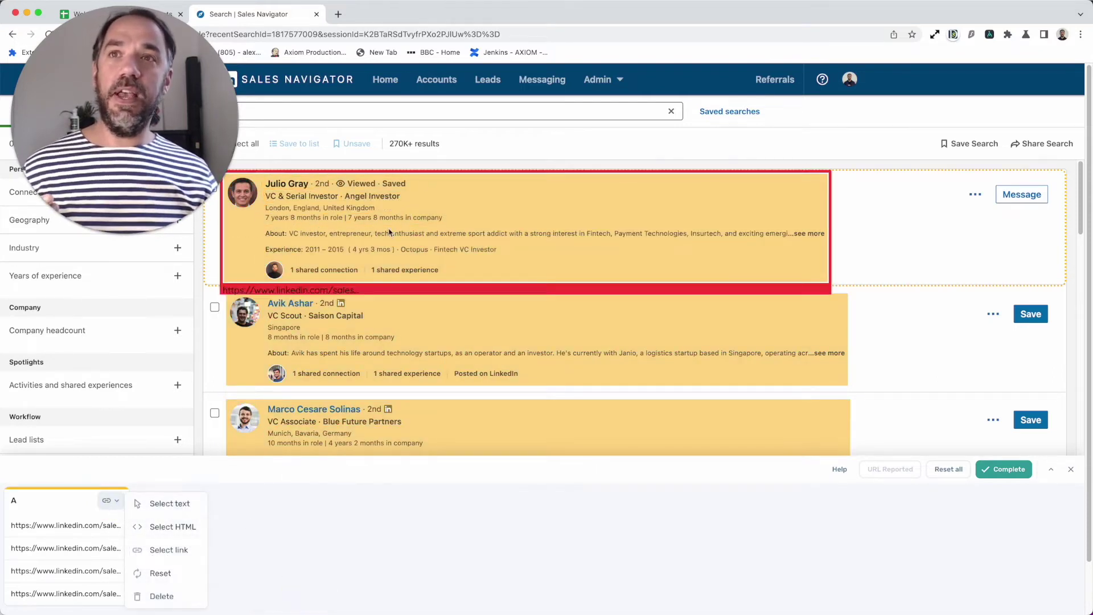
click(954, 472)
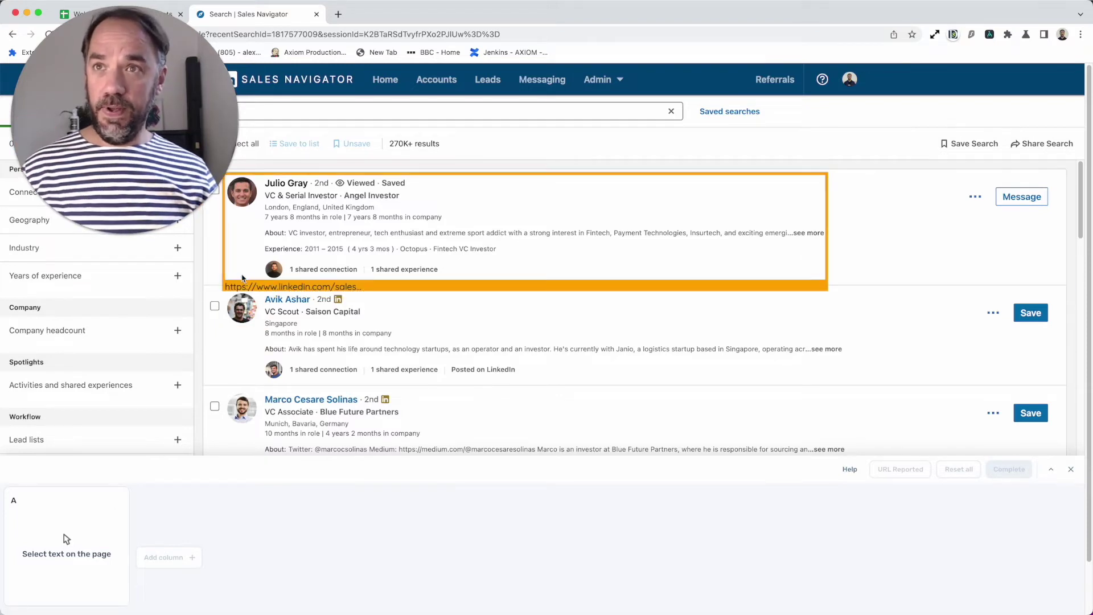
click(242, 279)
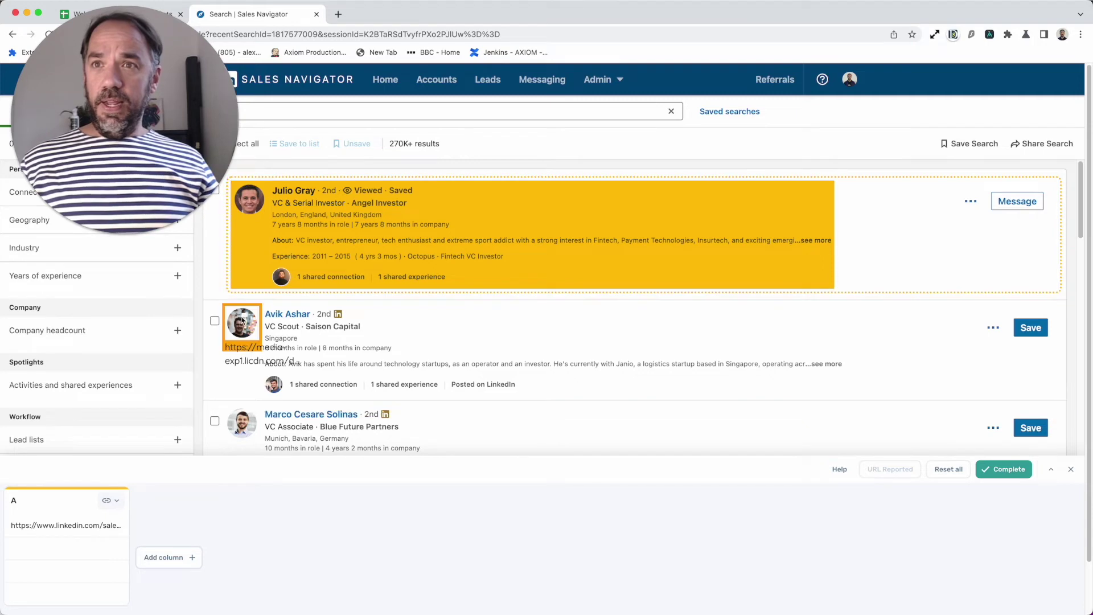
click(241, 373)
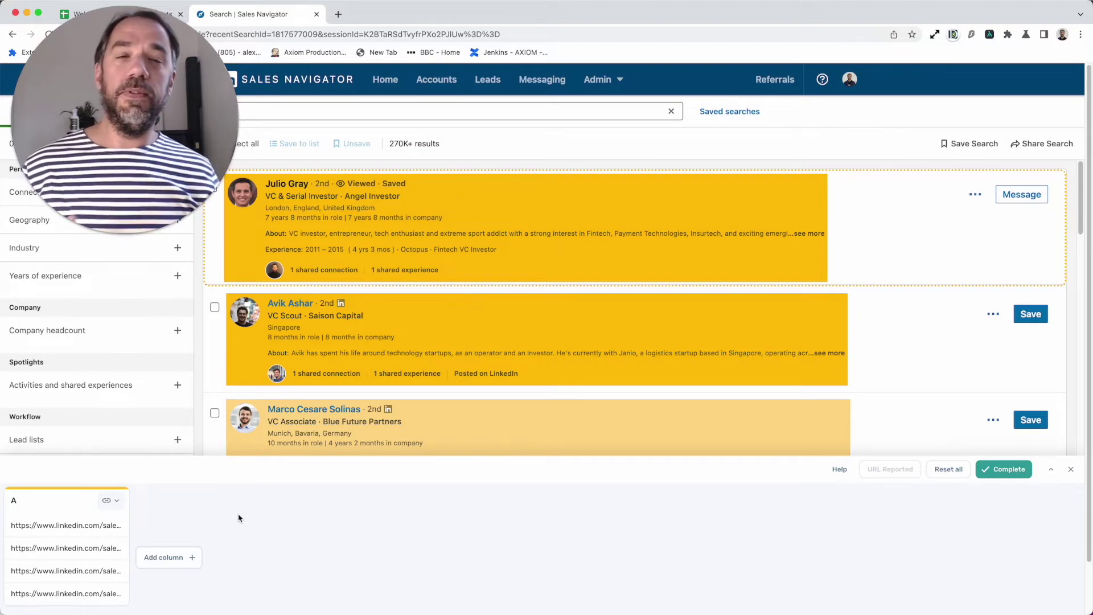
click(999, 472)
- Show the Get data step's custom selector code
scroll(698, 480, down, 2)
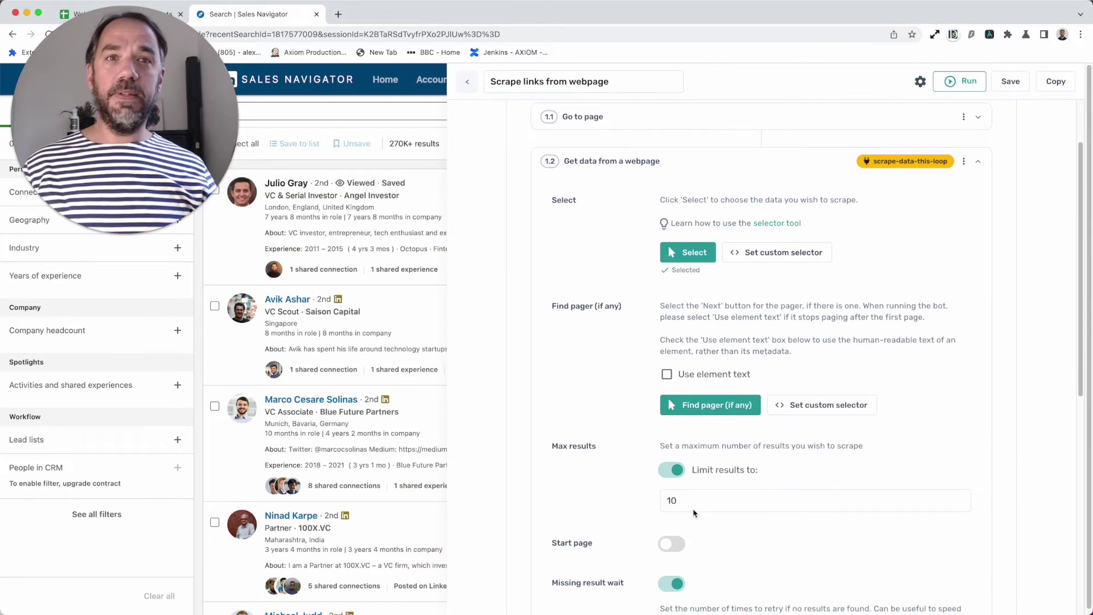
scroll(694, 513, up, 2)
click(771, 341)
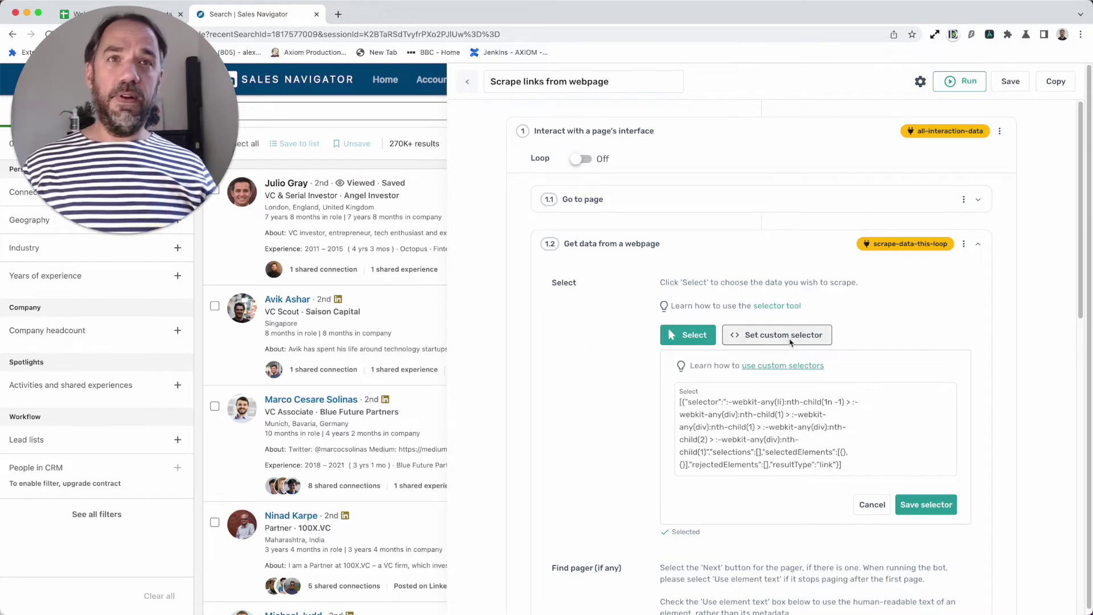
- Cancel the custom selector, scroll to the results' page numbers, then close and reopen the Axiom panel
click(871, 504)
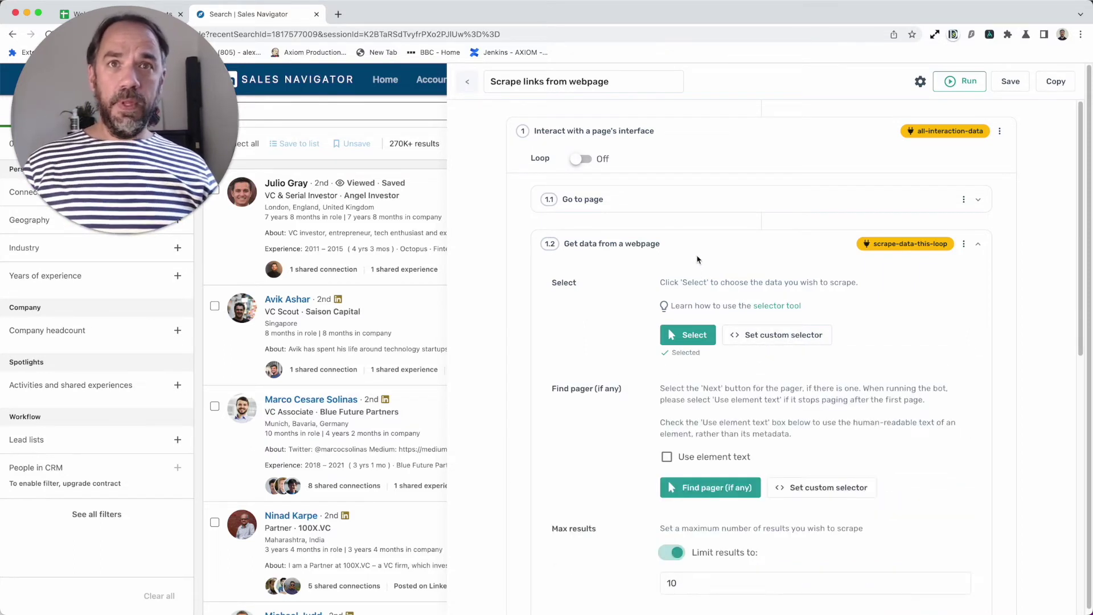
scroll(689, 491, down, 4)
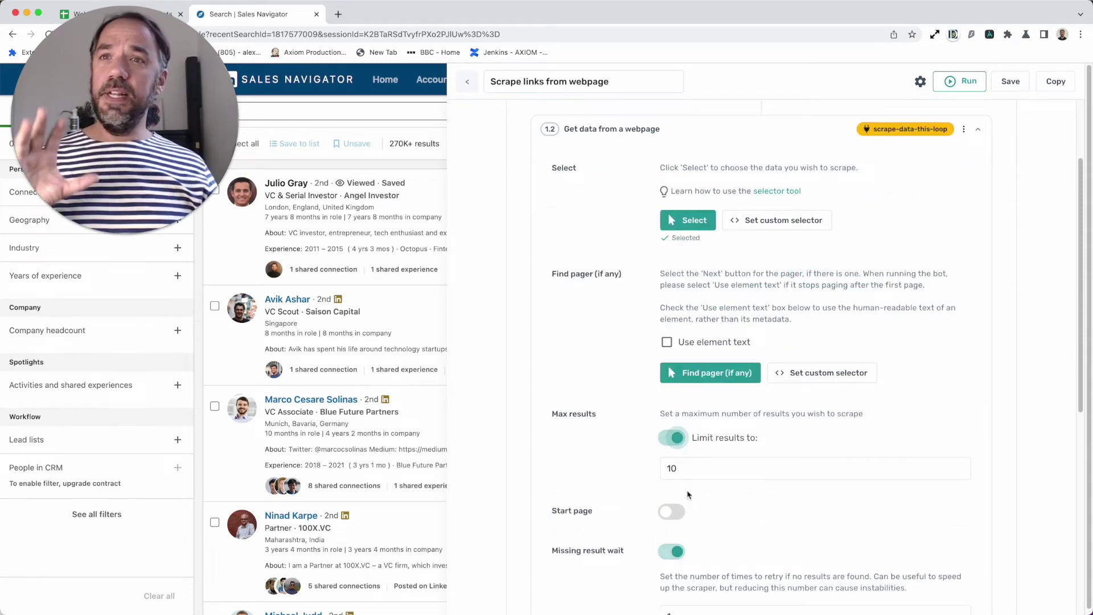
scroll(369, 473, down, 15)
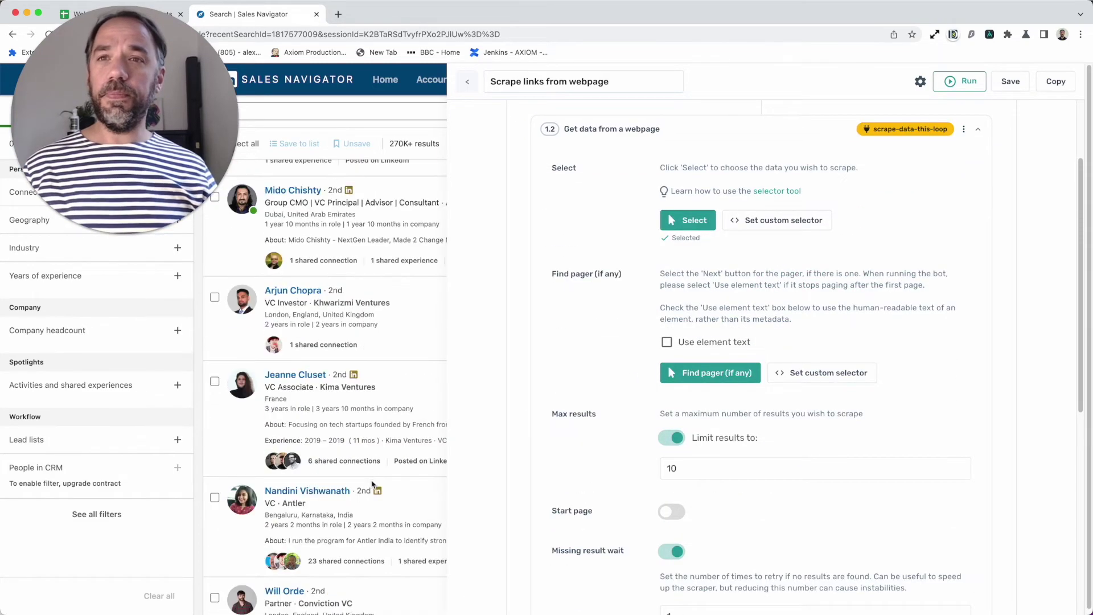
scroll(371, 481, down, 10)
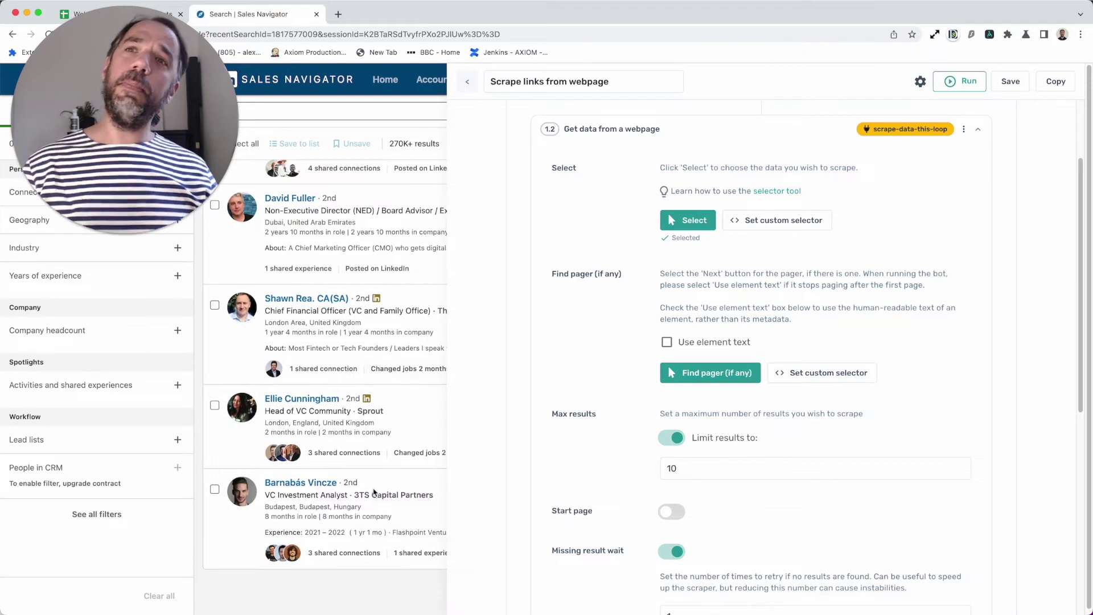
scroll(374, 492, down, 1)
mouse_move(375, 492)
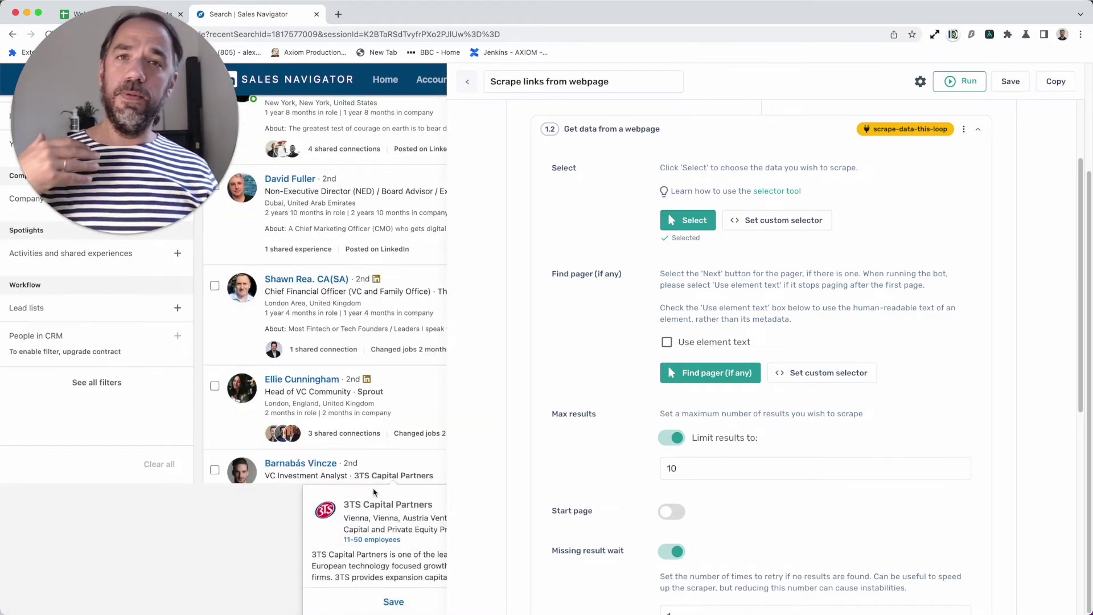
scroll(364, 435, up, 3)
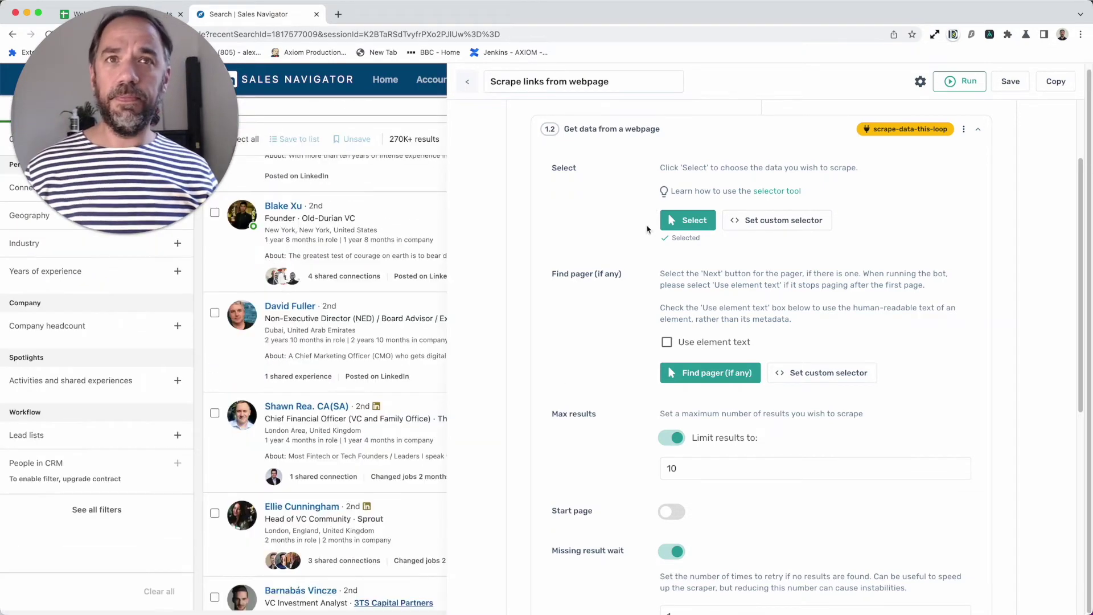
scroll(364, 436, down, 2)
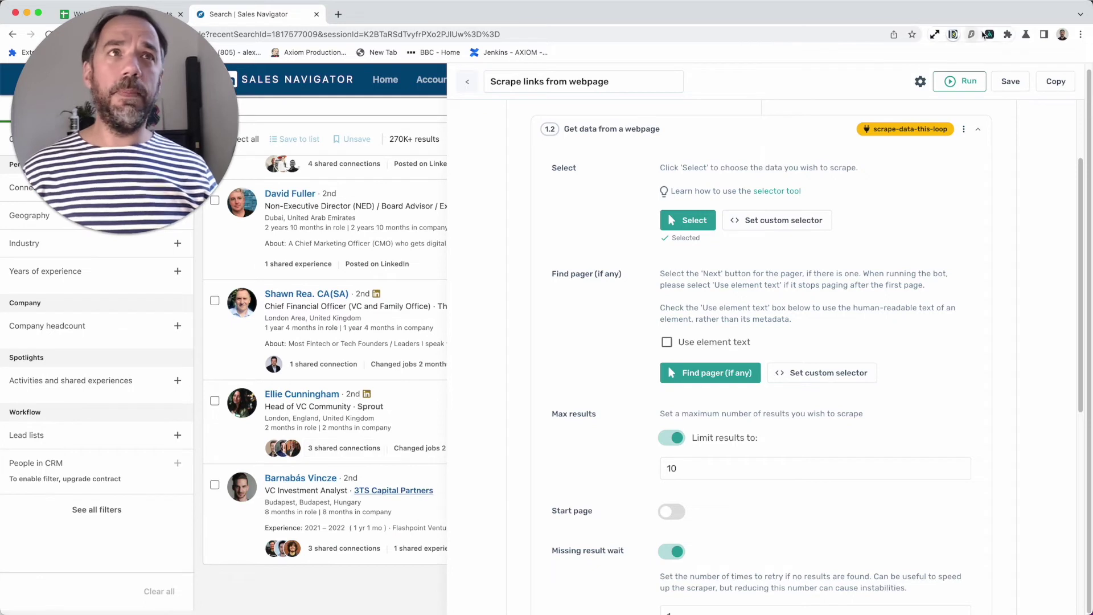
click(988, 34)
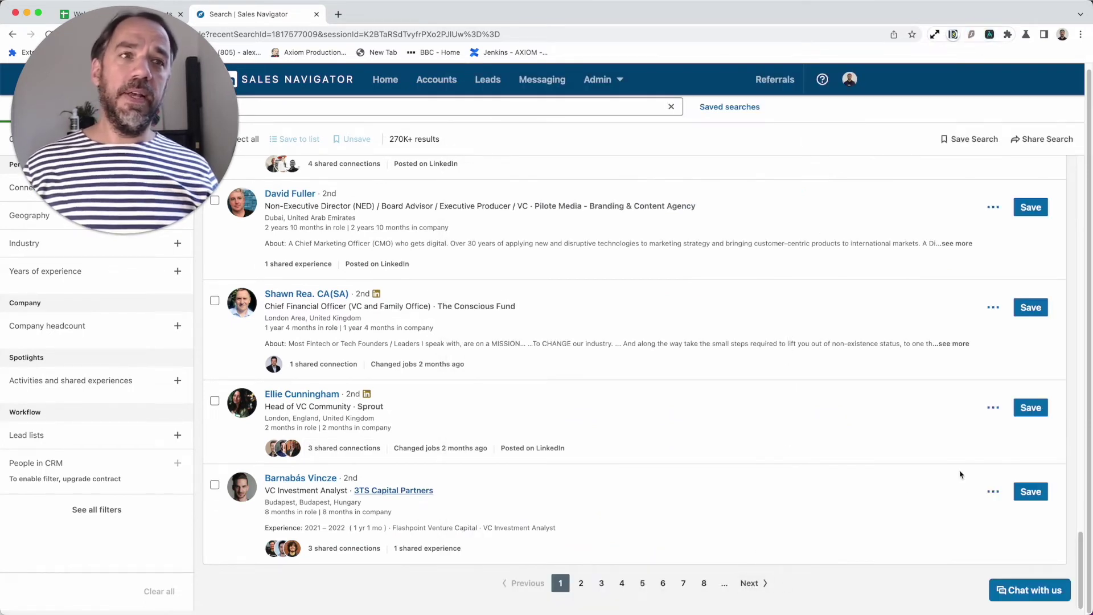
click(995, 38)
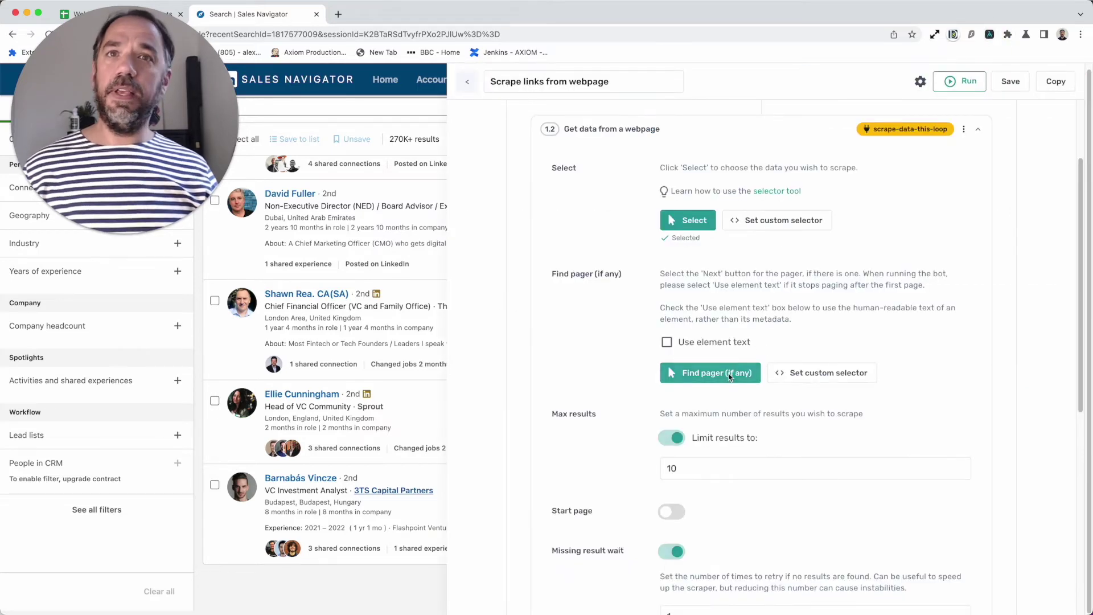
click(727, 374)
scroll(760, 390, down, 2)
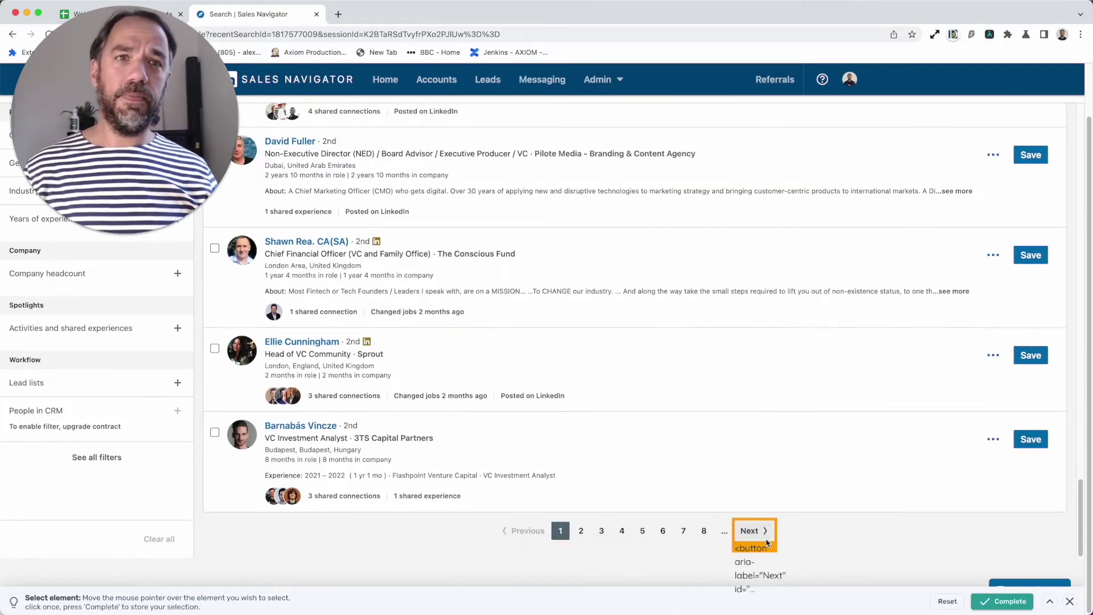
click(763, 532)
click(1002, 602)
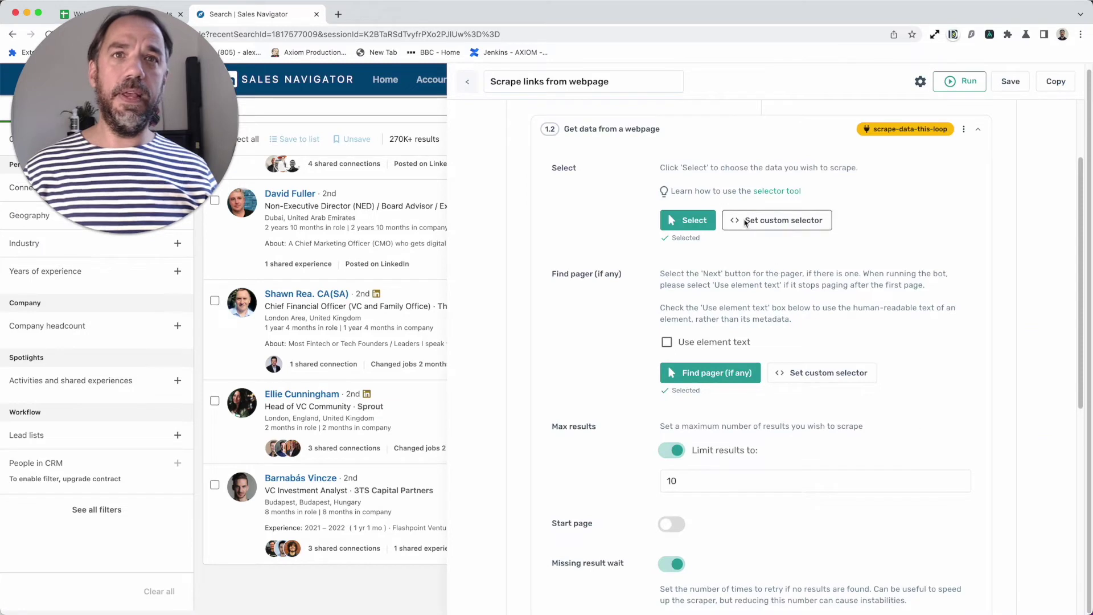
scroll(698, 488, down, 3)
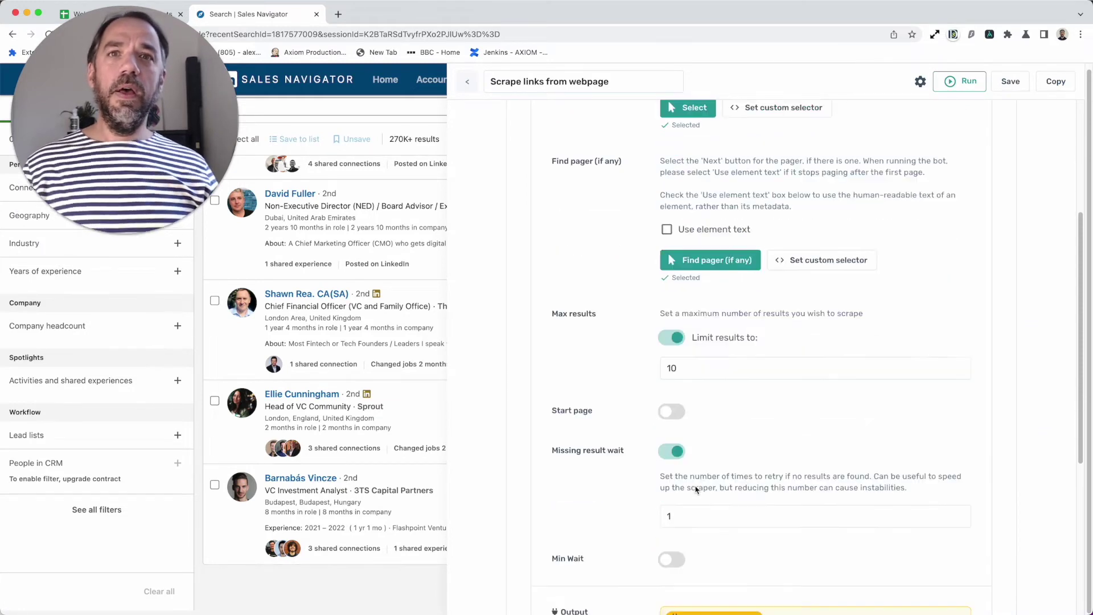
double_click(680, 361)
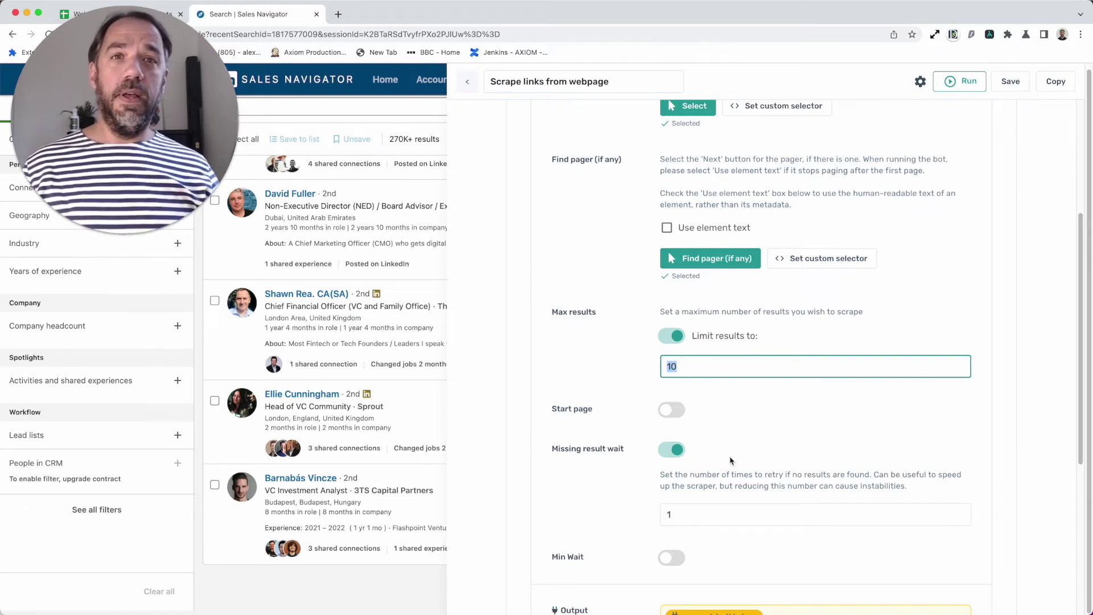
scroll(733, 449, down, 3)
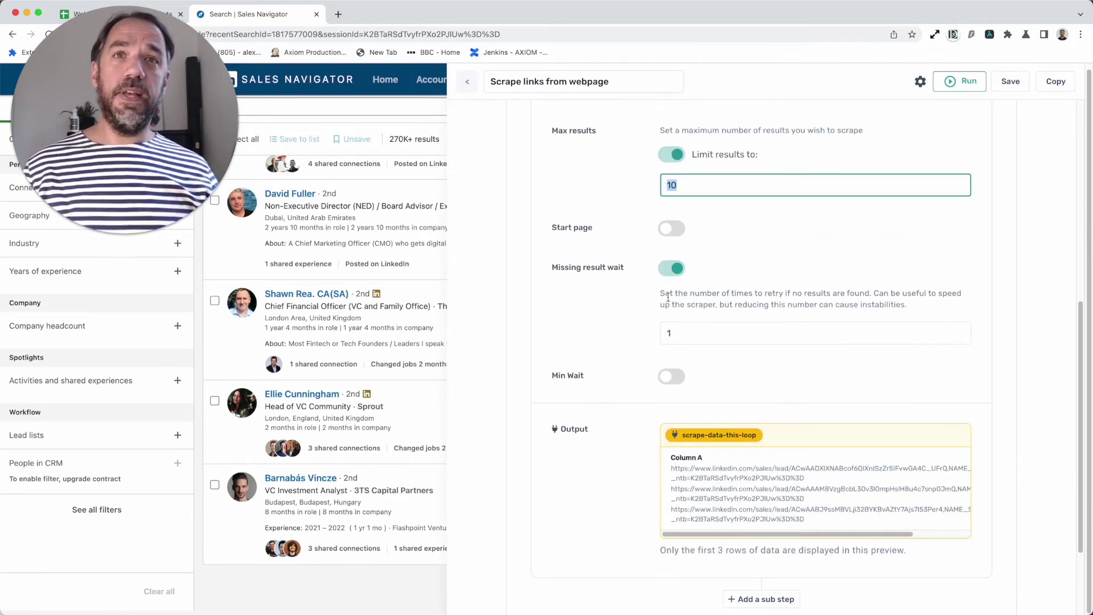
double_click(664, 332)
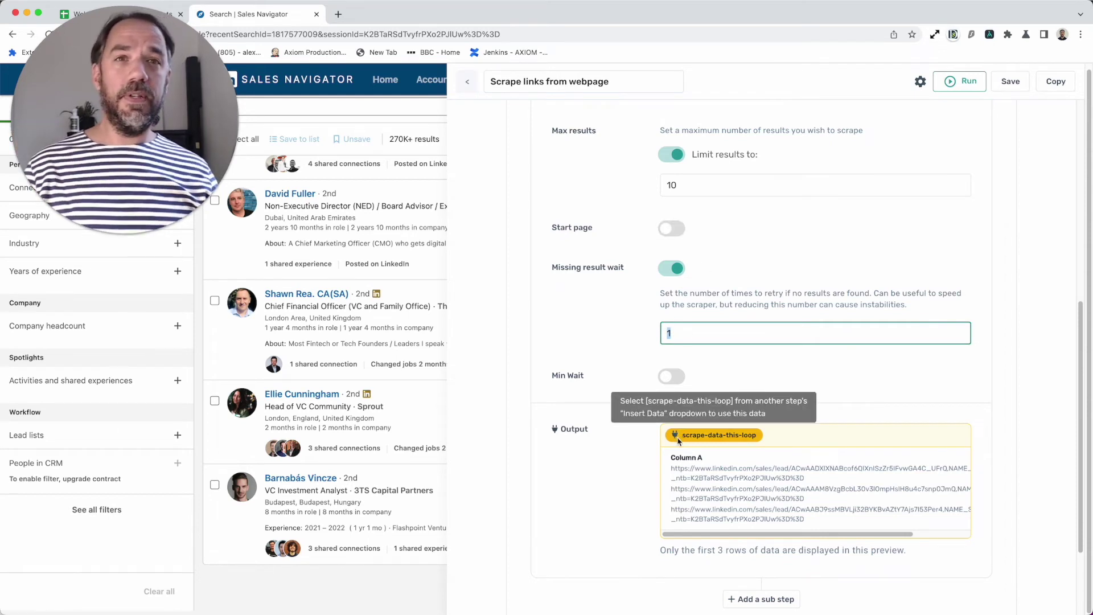
scroll(669, 447, down, 1)
scroll(669, 447, down, 5)
drag(787, 423, 726, 420)
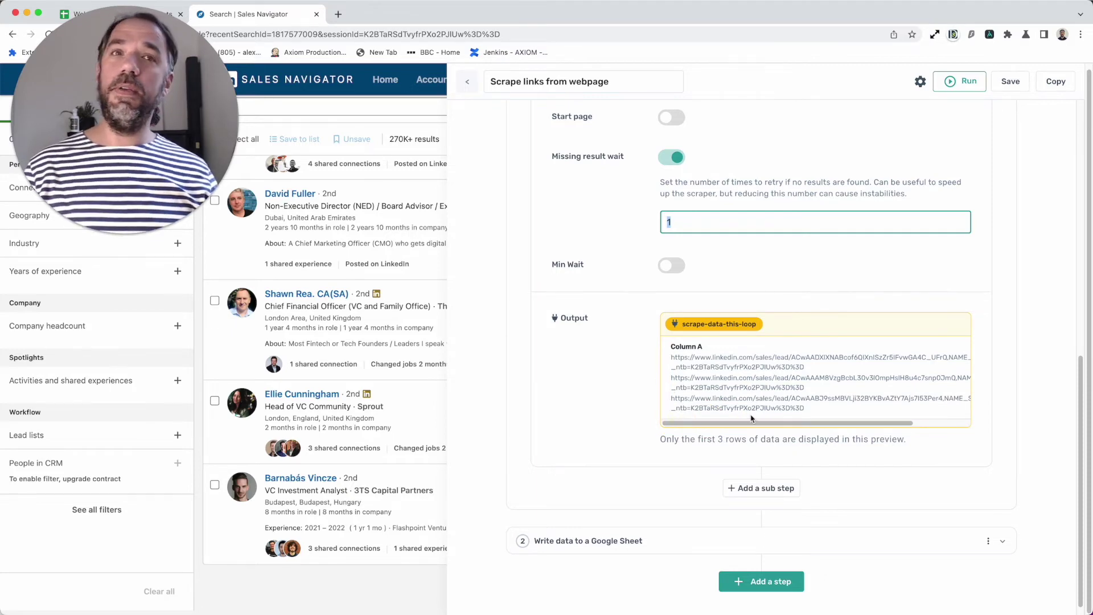
scroll(751, 418, down, 2)
scroll(760, 387, up, 15)
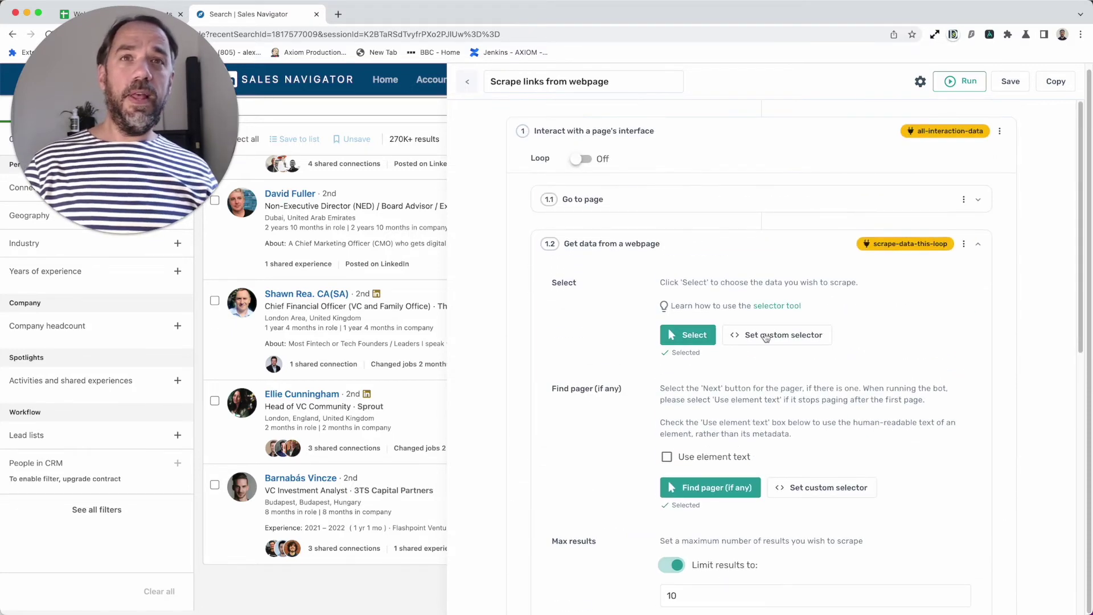
- Collapse step 1.2 and expand step 2, showing the Web Scraping spreadsheet's 'link' sheet settings
click(757, 249)
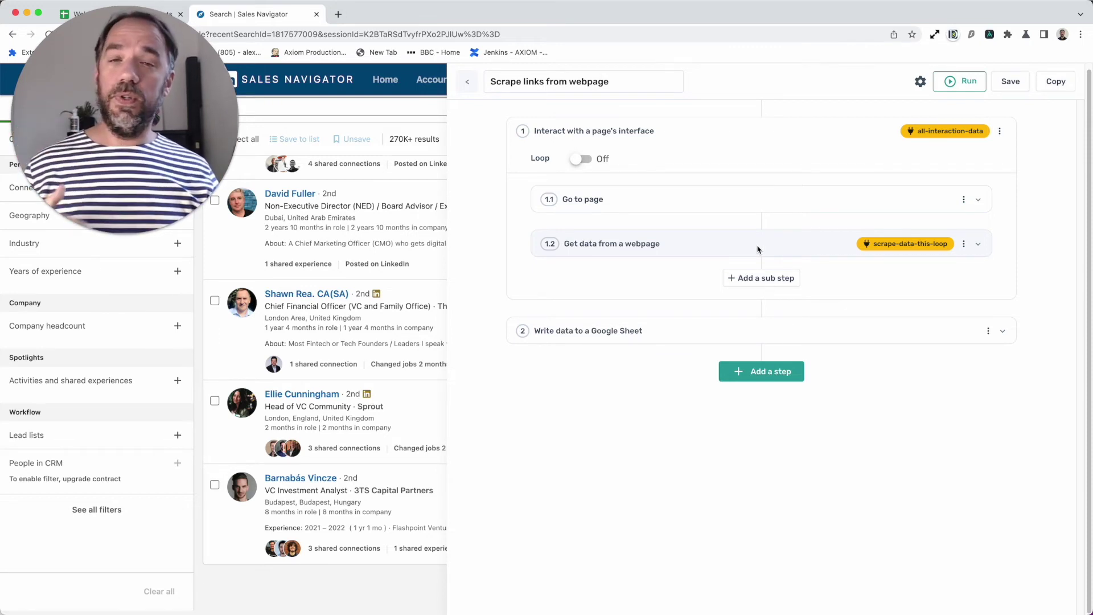
click(716, 319)
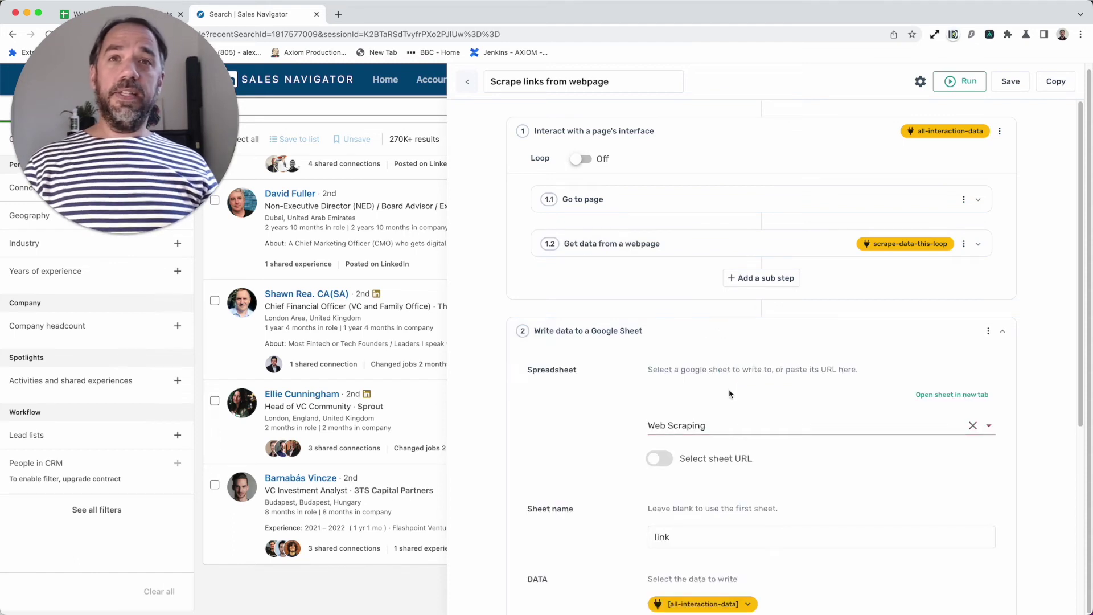
scroll(731, 394, down, 3)
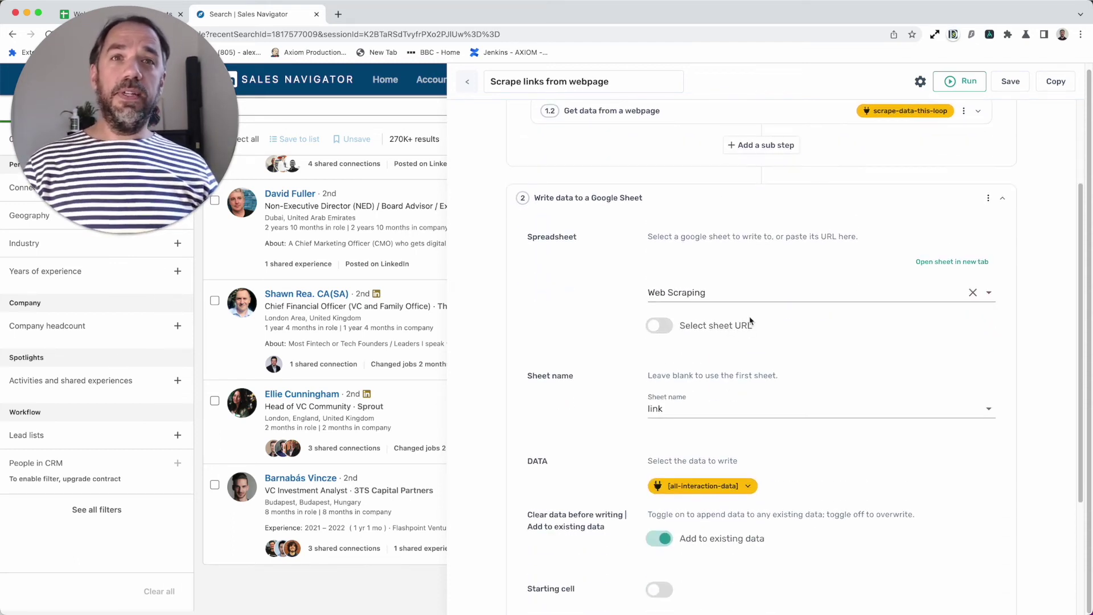
scroll(720, 330, down, 2)
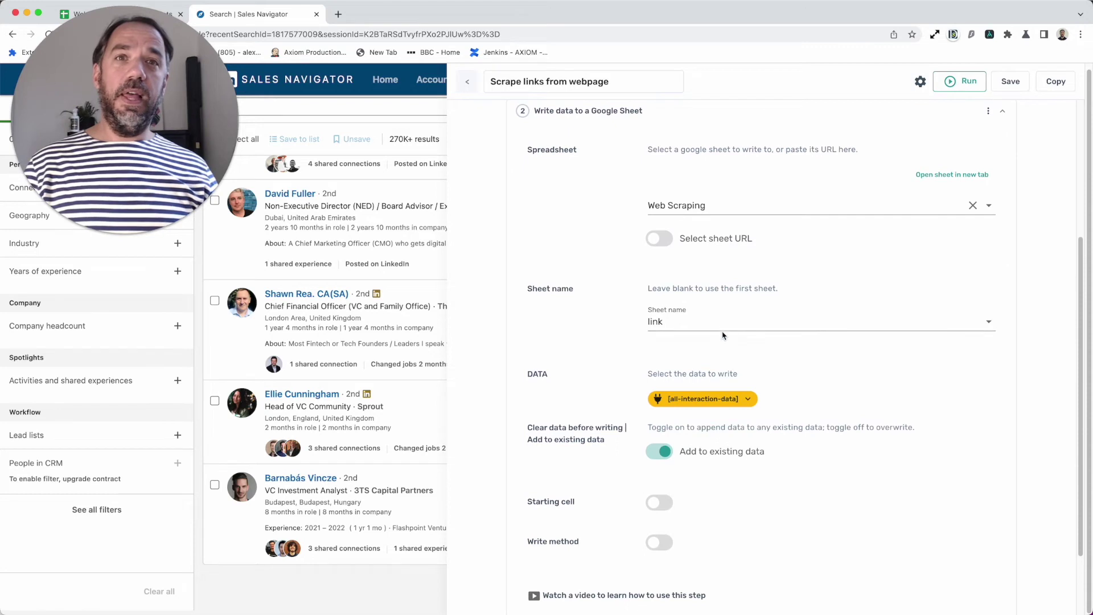
click(720, 325)
click(724, 327)
scroll(750, 447, down, 1)
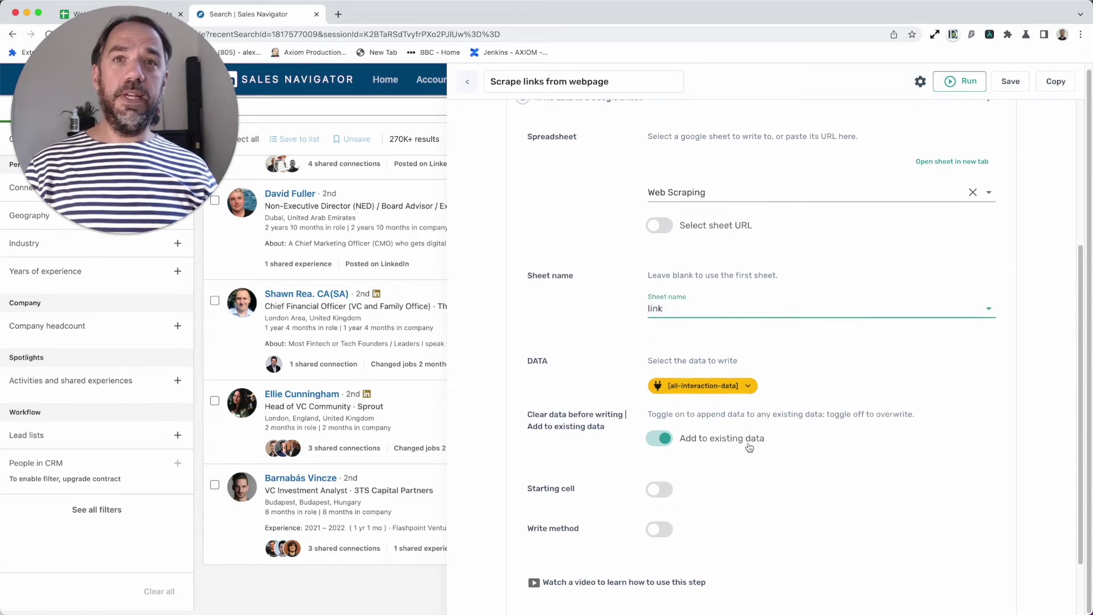
scroll(750, 447, down, 1)
click(707, 323)
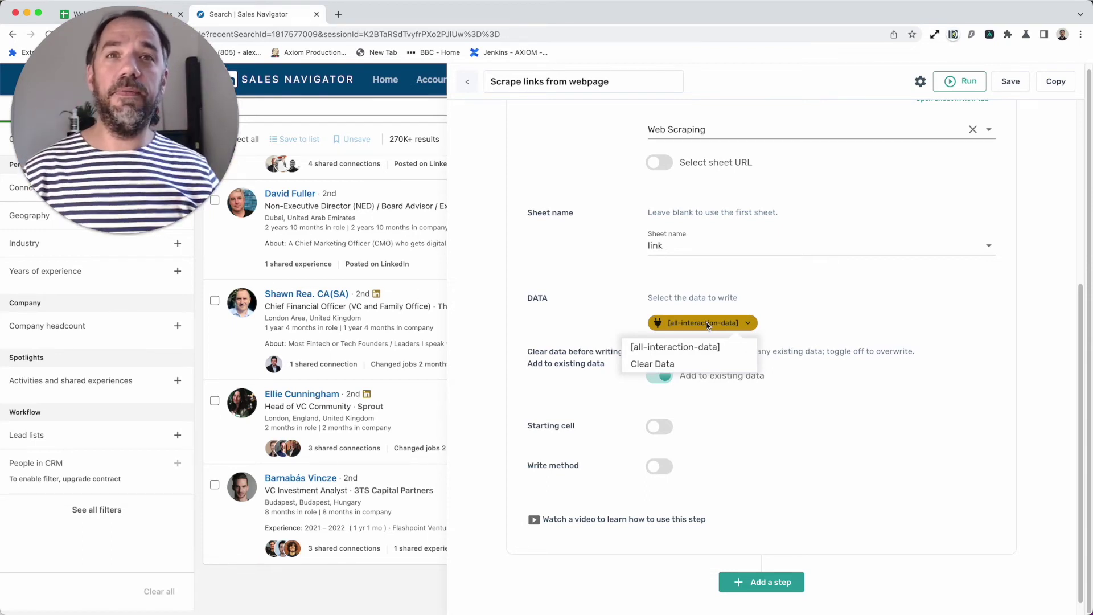
click(702, 349)
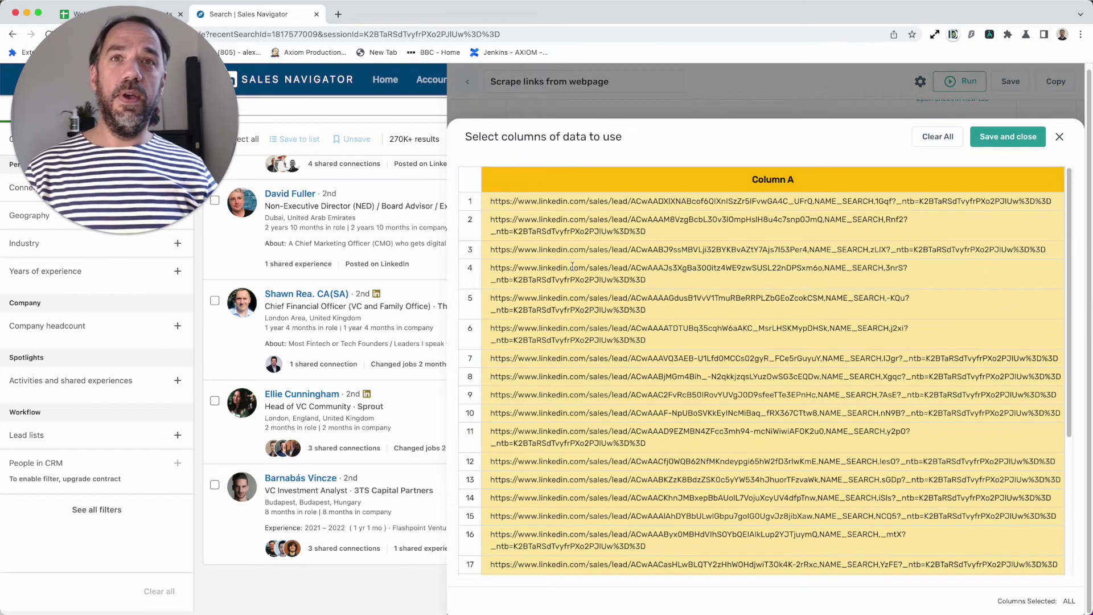
scroll(765, 266, down, 1)
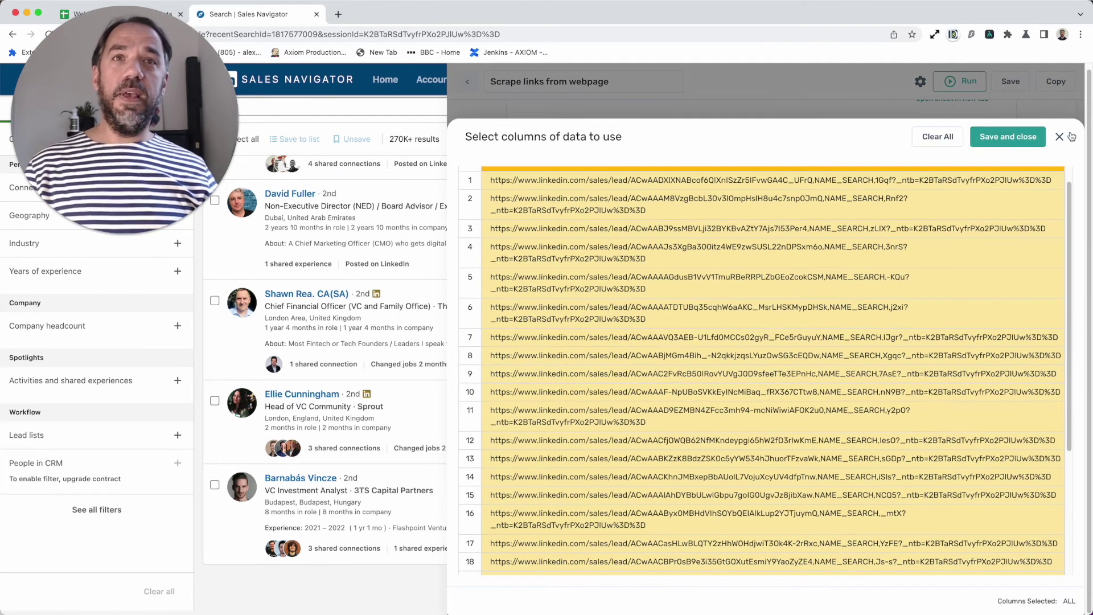
click(1008, 136)
scroll(835, 298, up, 5)
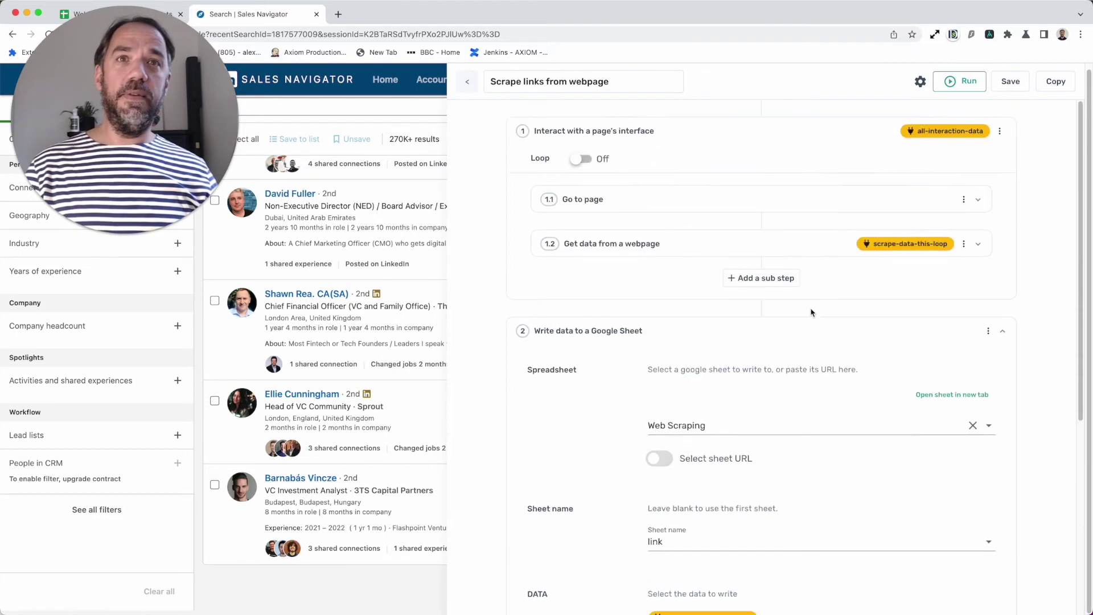
drag(899, 136, 761, 229)
scroll(761, 230, down, 6)
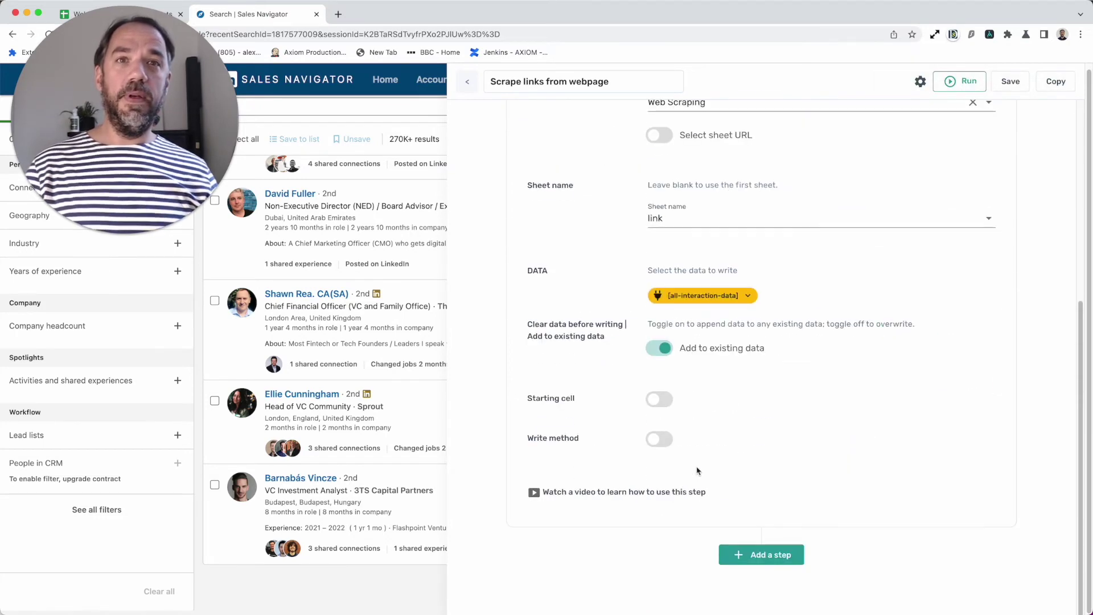
- Switch the Google Sheet step from 'Add to existing data' to 'Clear data before writing'
click(662, 349)
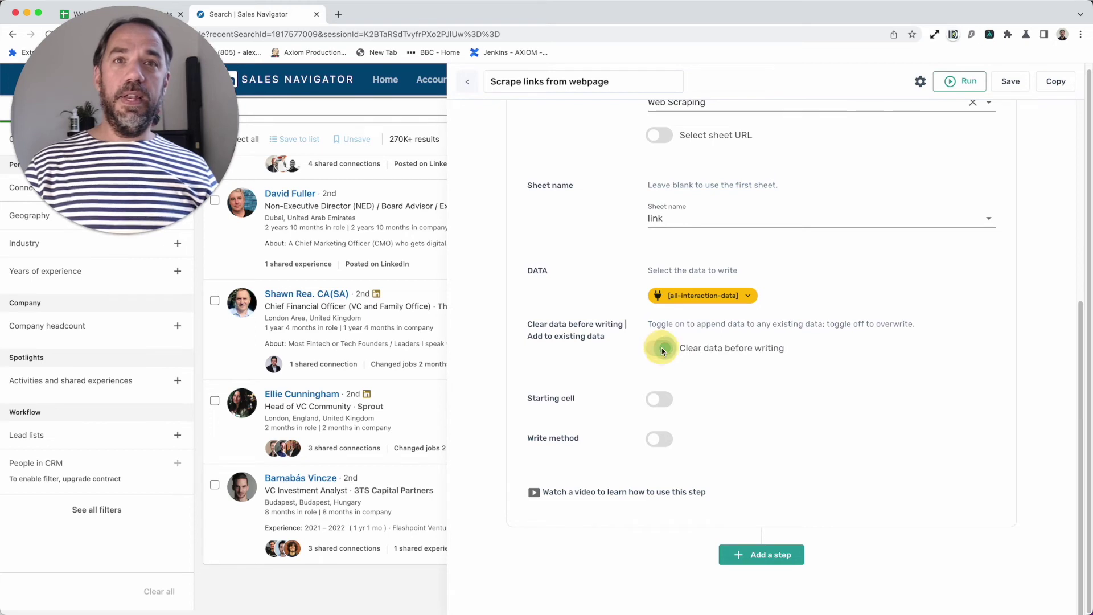
click(659, 349)
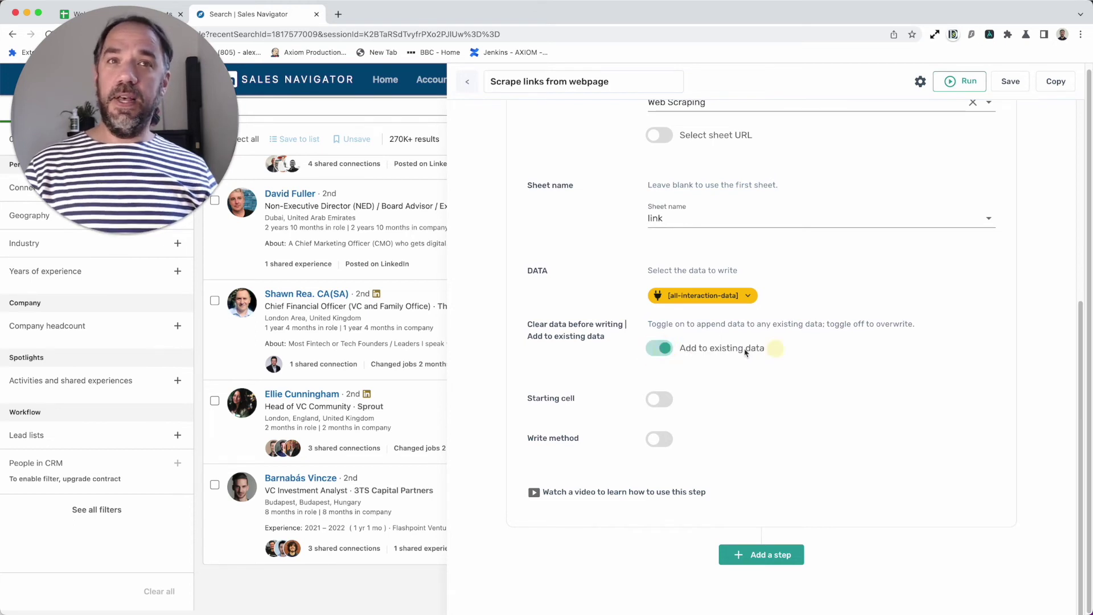
click(798, 346)
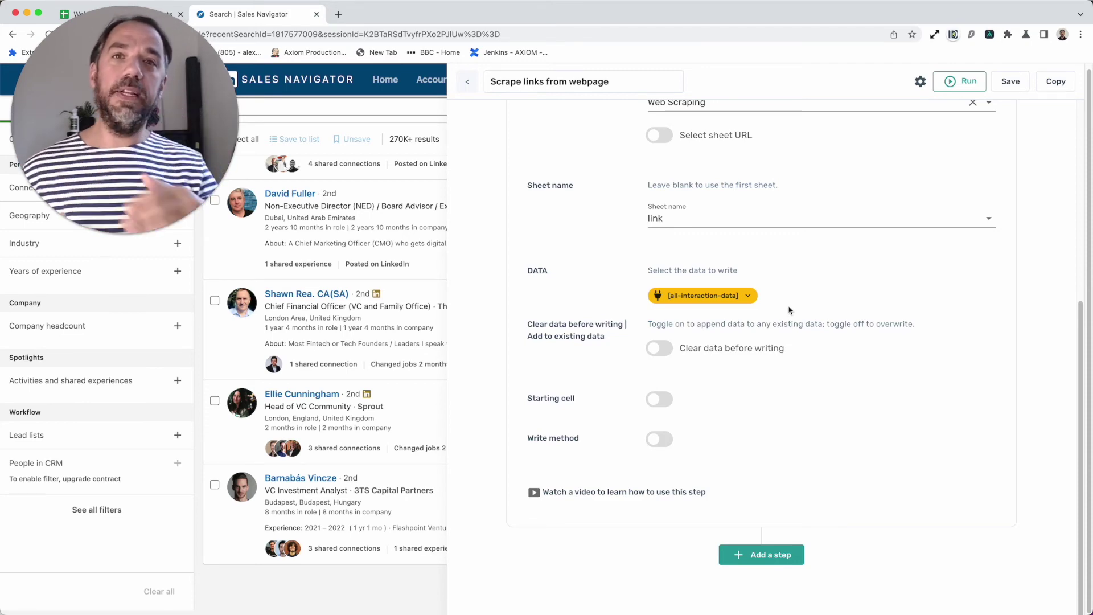
scroll(641, 284, up, 3)
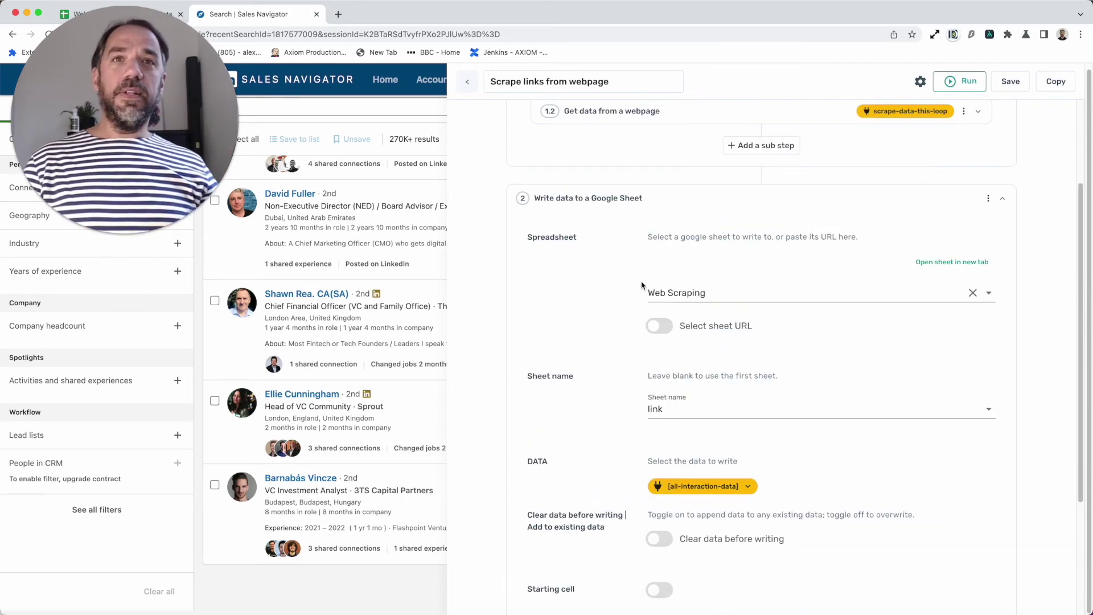
scroll(641, 285, up, 3)
- Collapse step 2 'Write data to a Google Sheet' to leave the bot's two-step outline
click(675, 326)
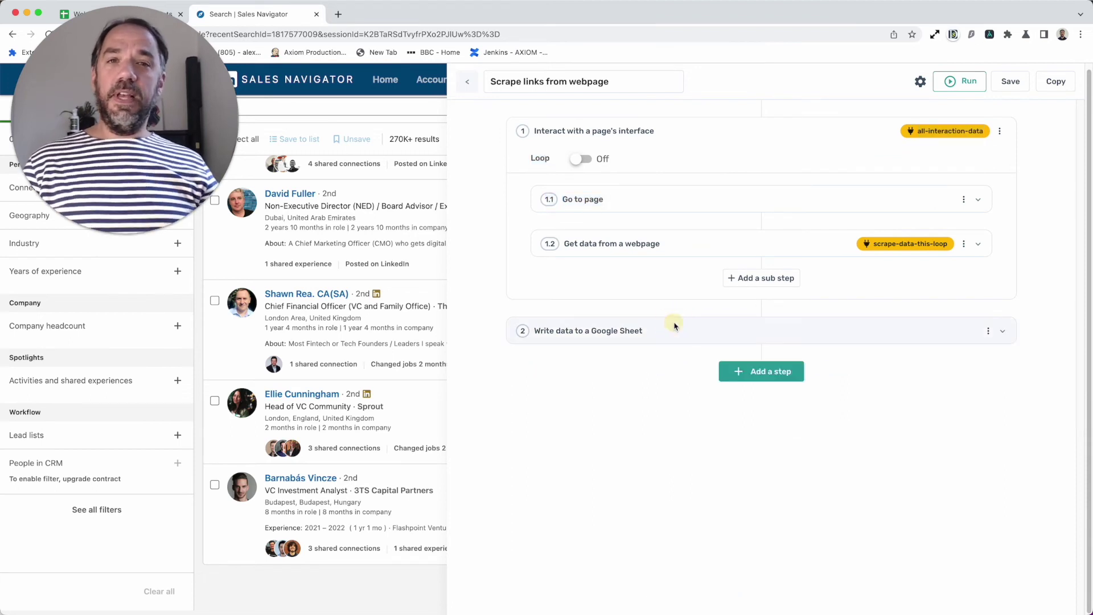